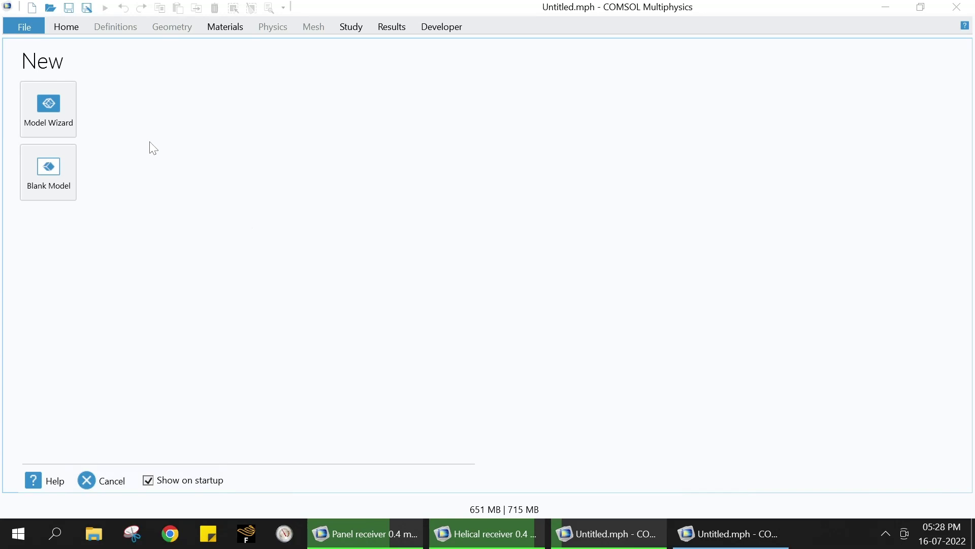
Start a new 2D model in the Model Wizard with Conjugate Heat Transfer, Laminar Flow physics
left_click(55, 106)
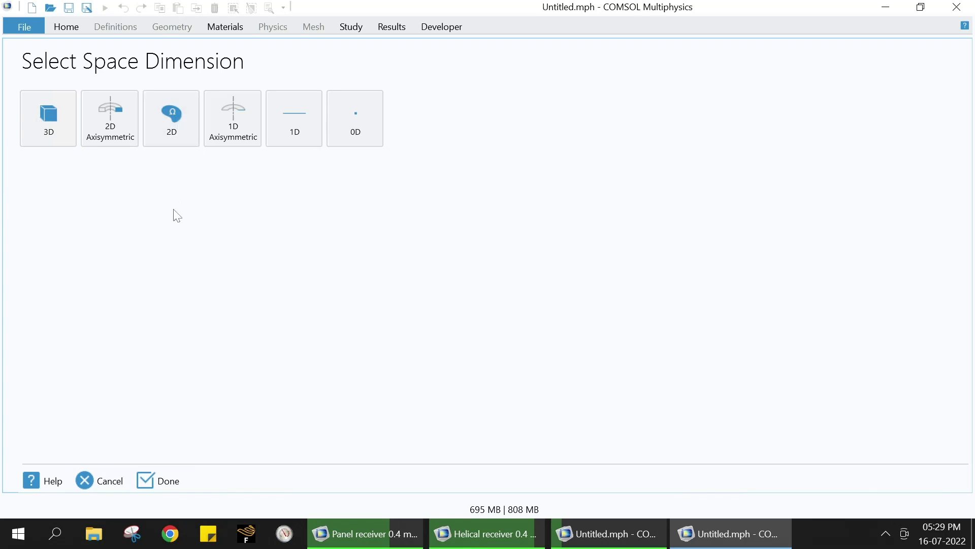
left_click(178, 121)
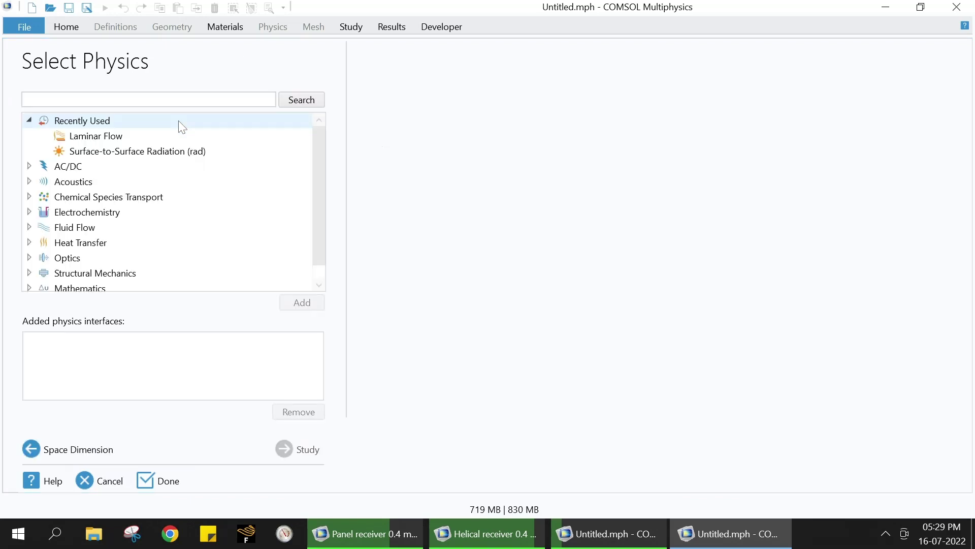
left_click(29, 248)
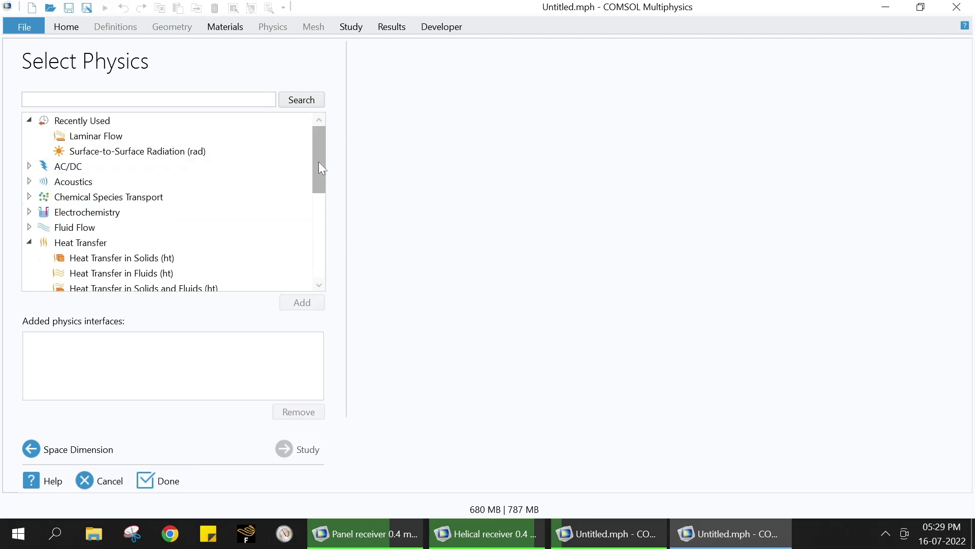
left_click_drag(318, 162, 318, 196)
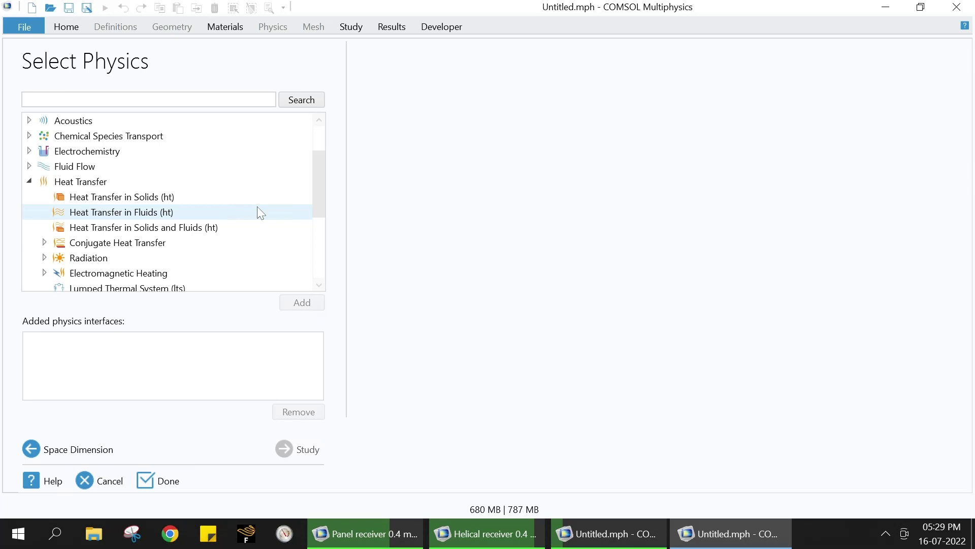
left_click(45, 242)
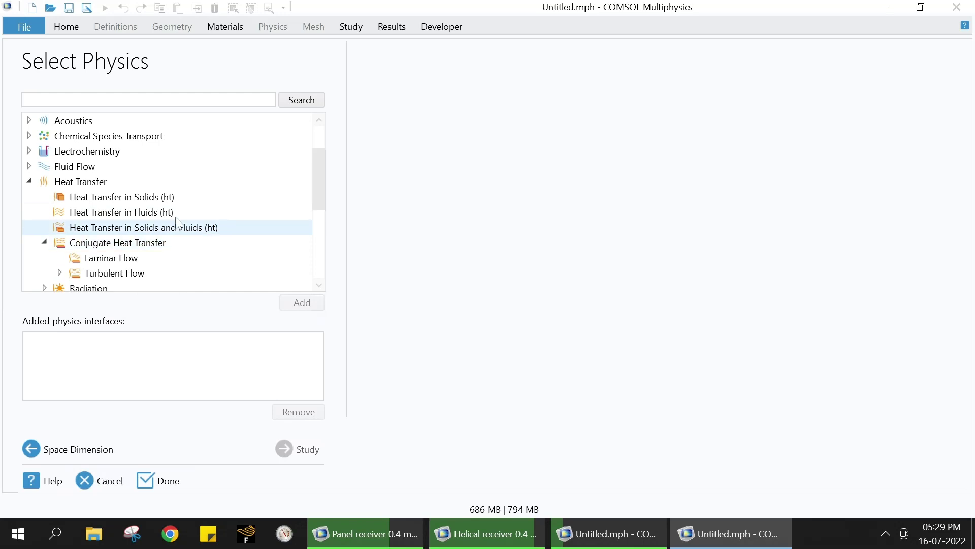
left_click(120, 260)
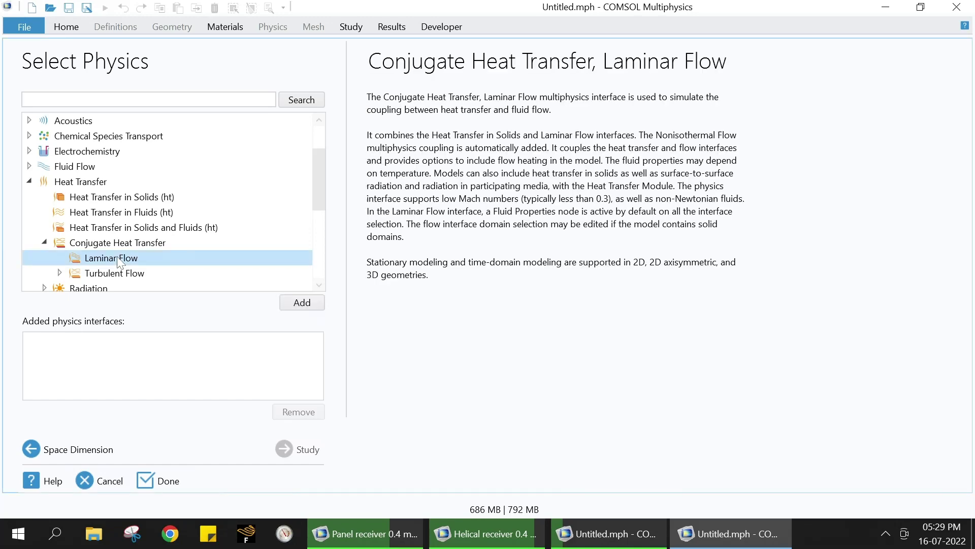
double_click(129, 263)
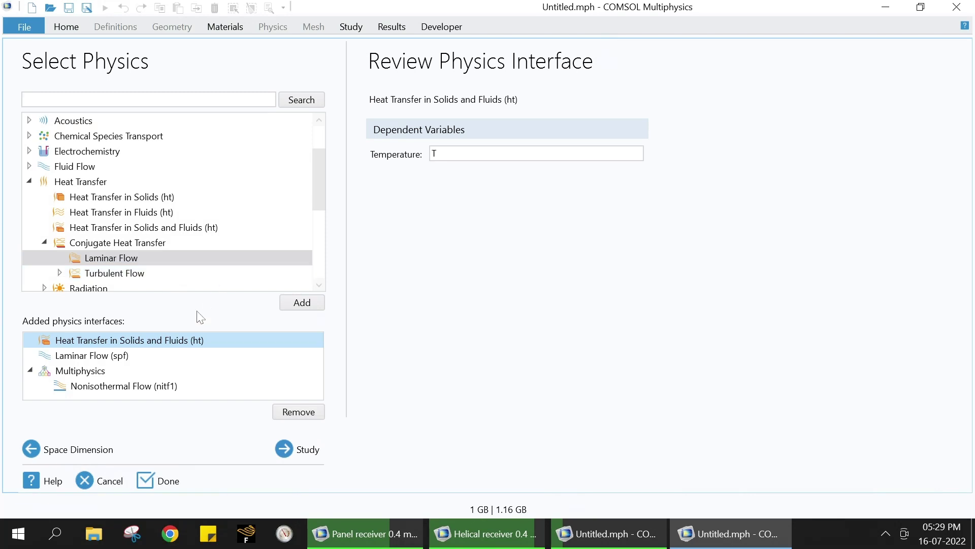
left_click(299, 453)
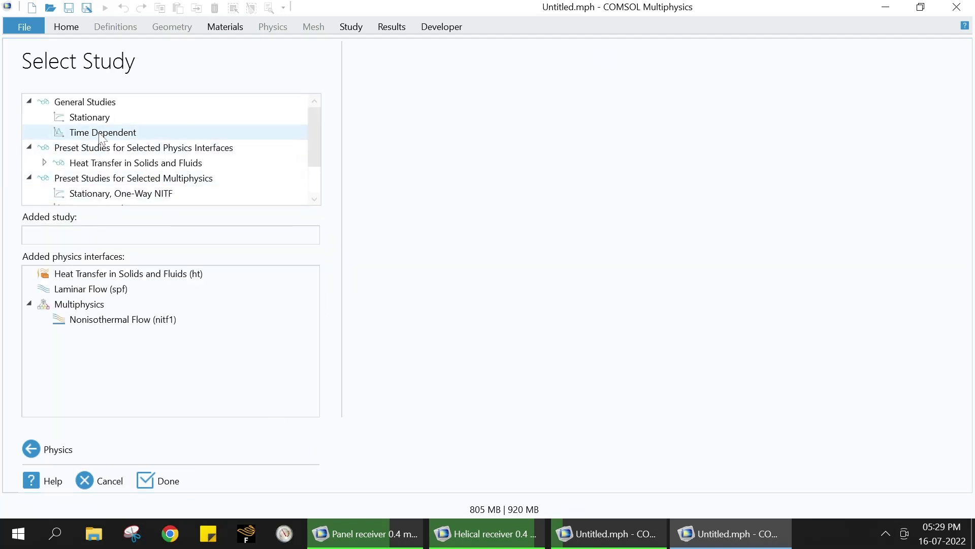
Choose a Time Dependent study and finish the wizard to create the model
left_click(102, 133)
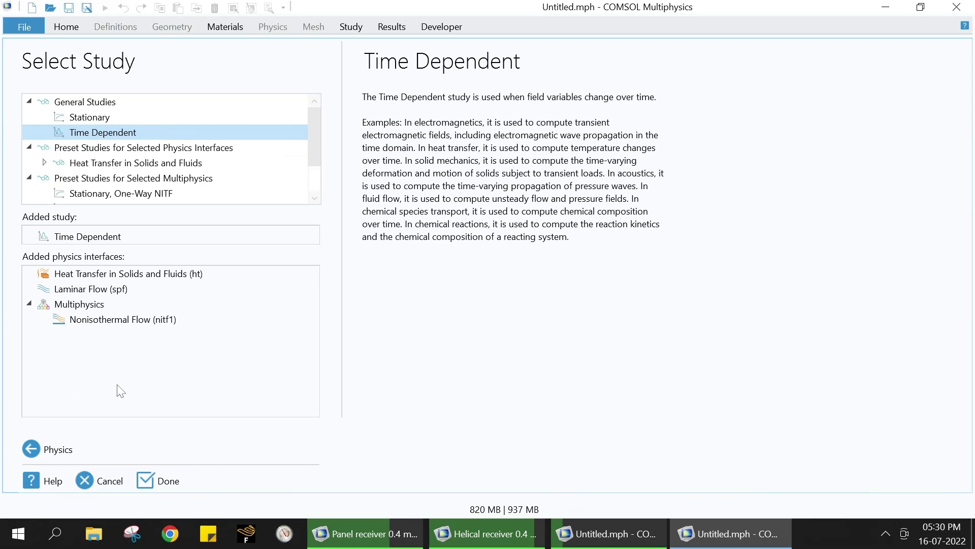
left_click(164, 483)
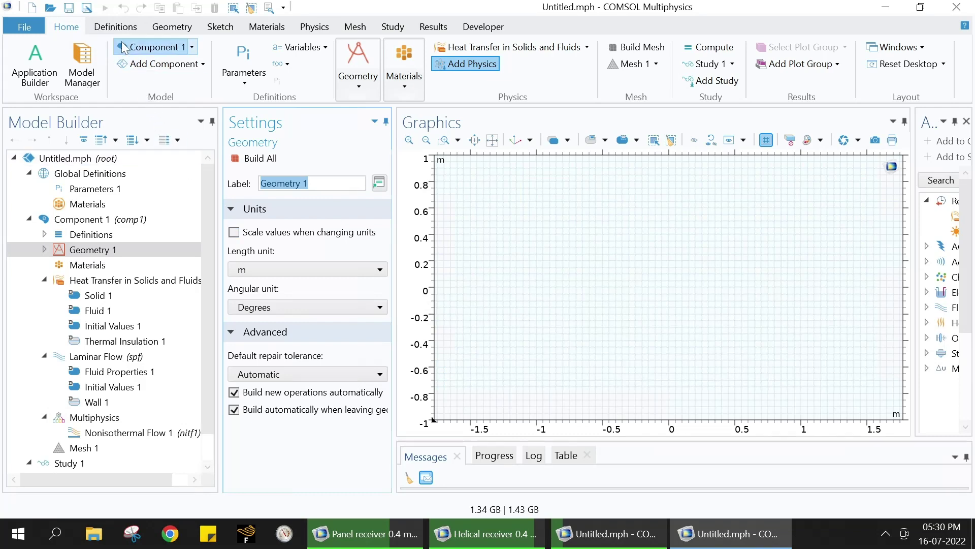
Add Rectangle 1, 1 m wide and 0.05 m tall at (0, 0), and build it
left_click(167, 36)
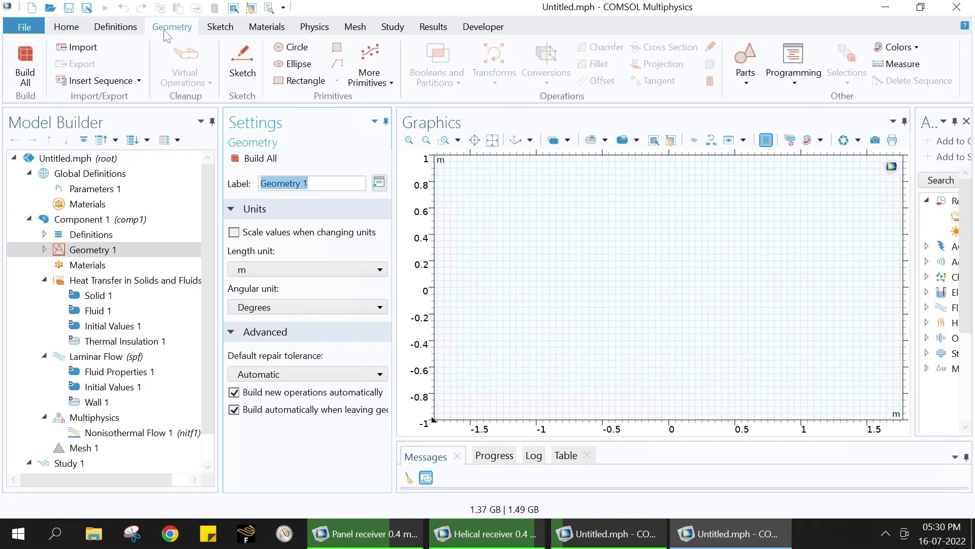
left_click(301, 81)
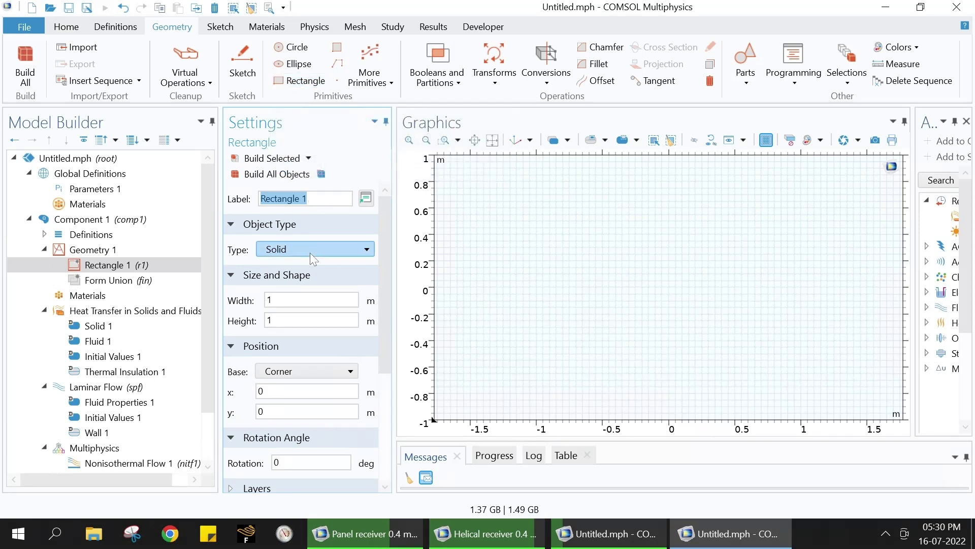
left_click_drag(396, 250, 557, 248)
left_click(295, 287)
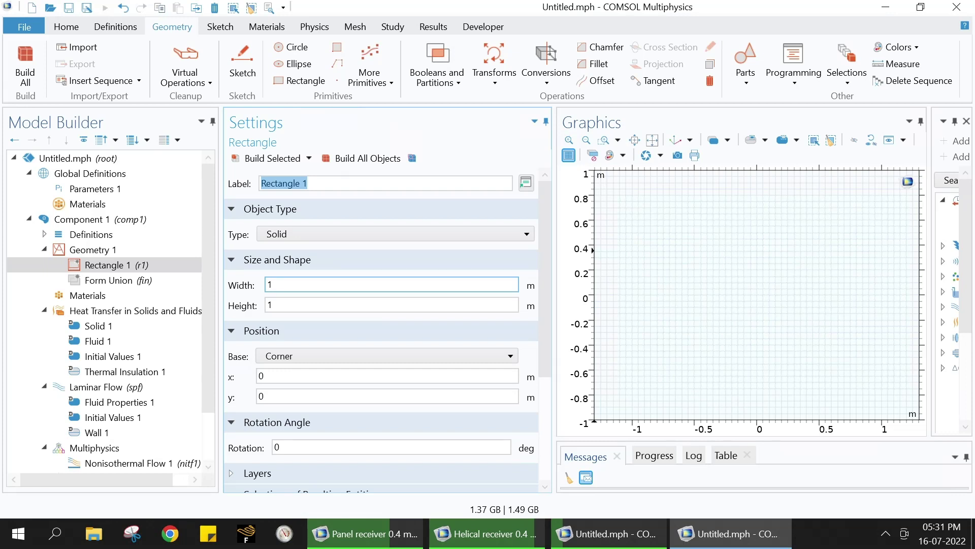
left_click(272, 304)
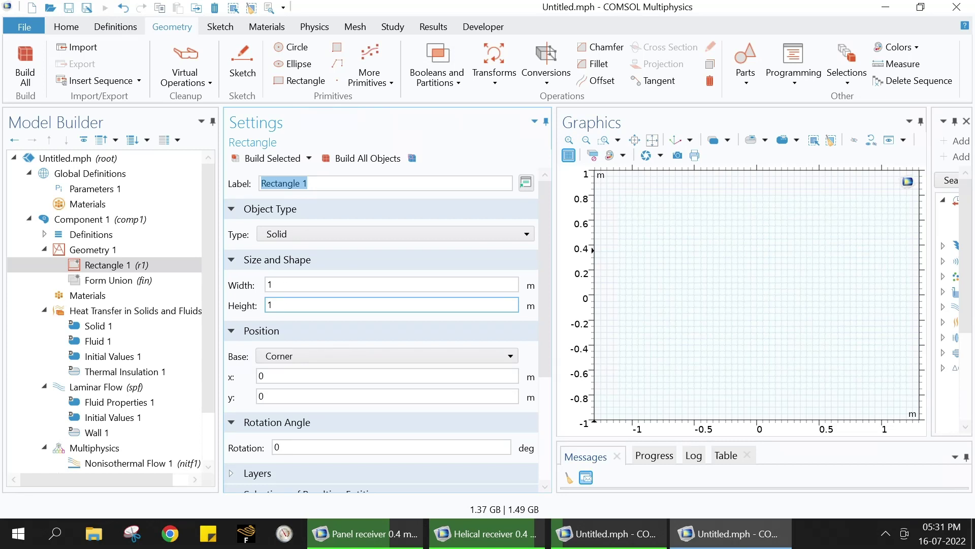
double_click(270, 305)
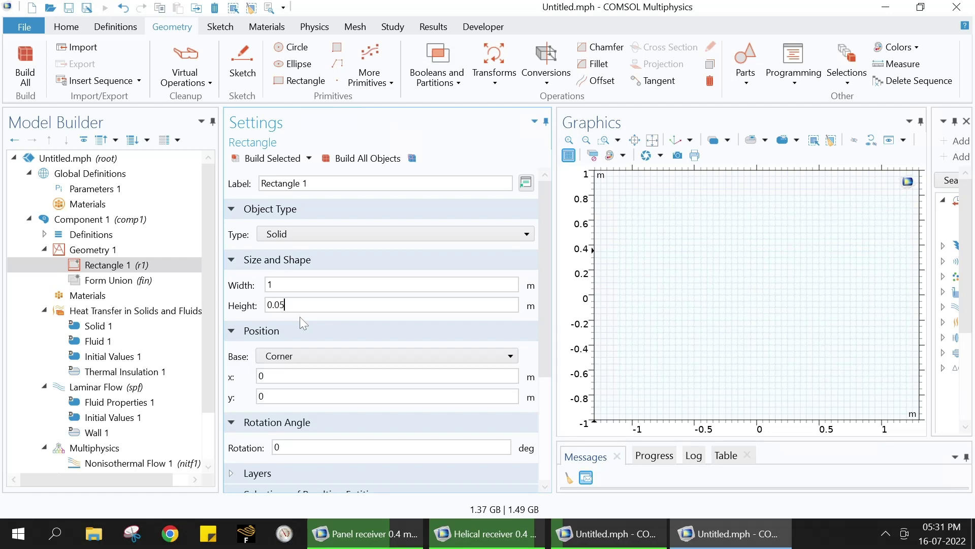
key("shift+Tab")
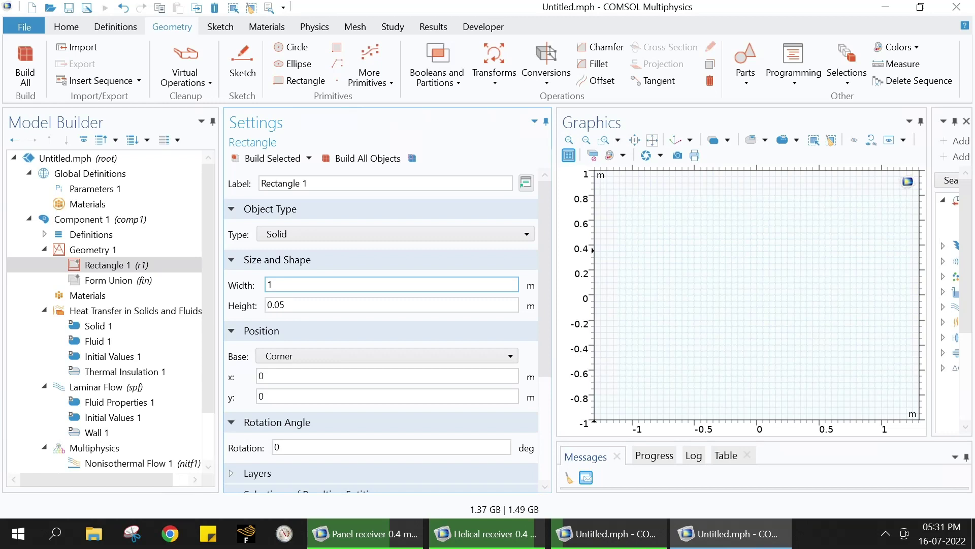
key("Tab")
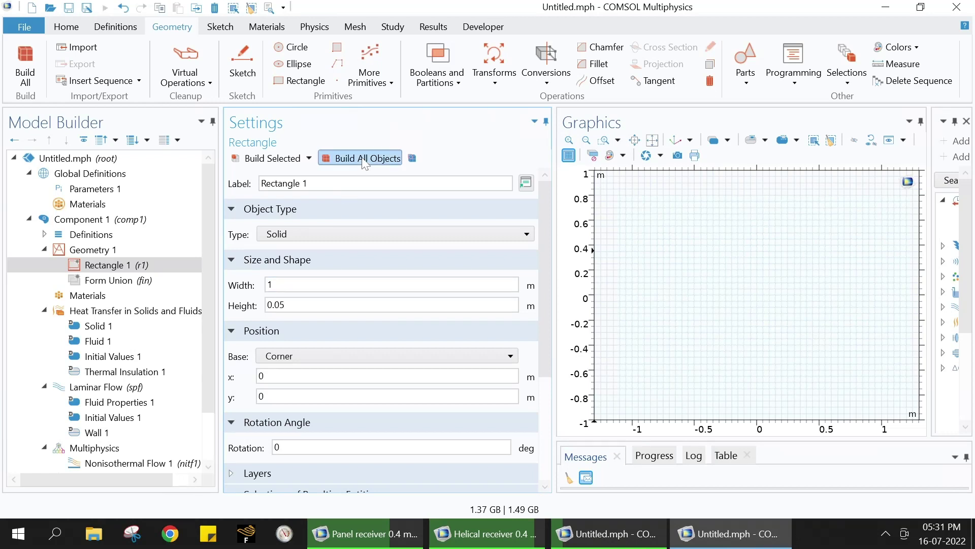
left_click(362, 161)
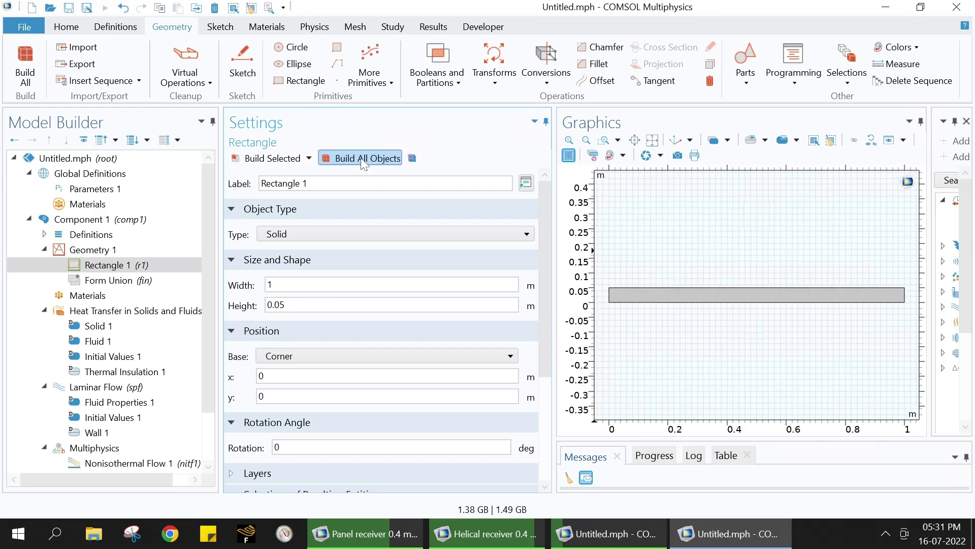
Duplicate Rectangle 1 and change the copy's height to 0.5 m
right_click(121, 269)
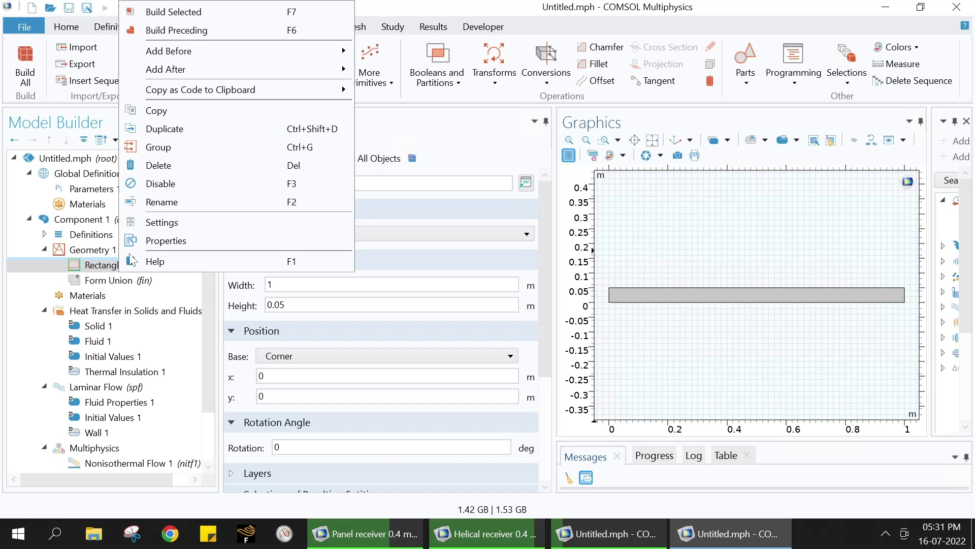
left_click(202, 128)
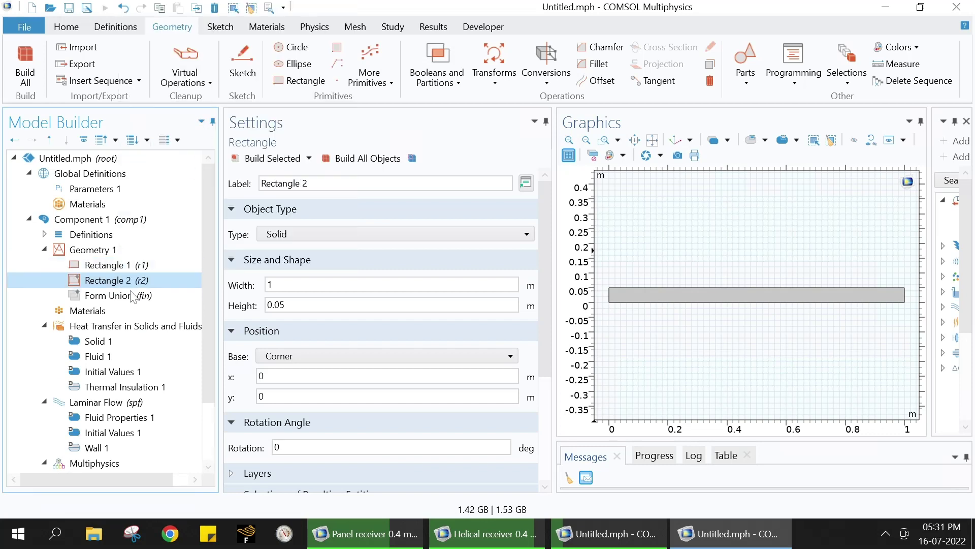
left_click(279, 304)
left_click(274, 285)
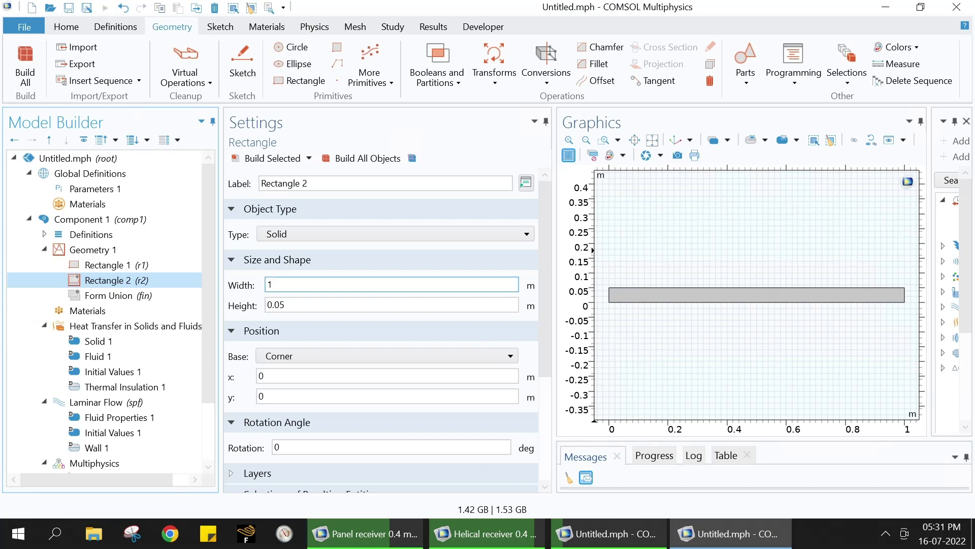
left_click(290, 304)
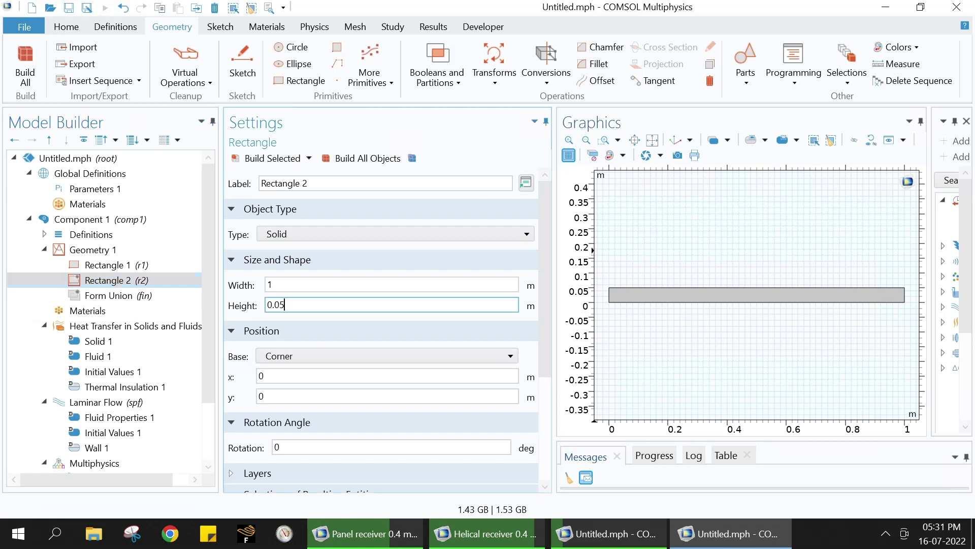
key("shift+Left")
key("shift+Left")
type("5")
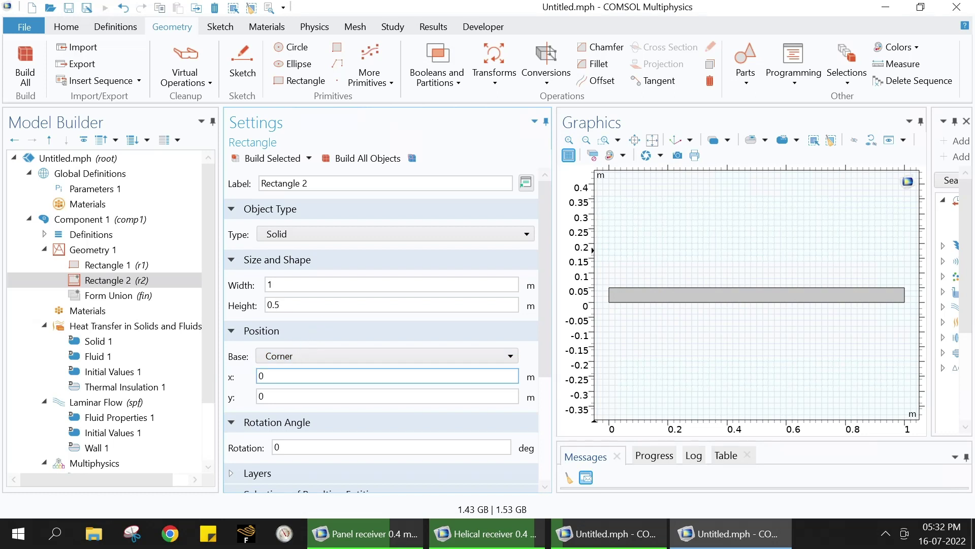
left_click(263, 376)
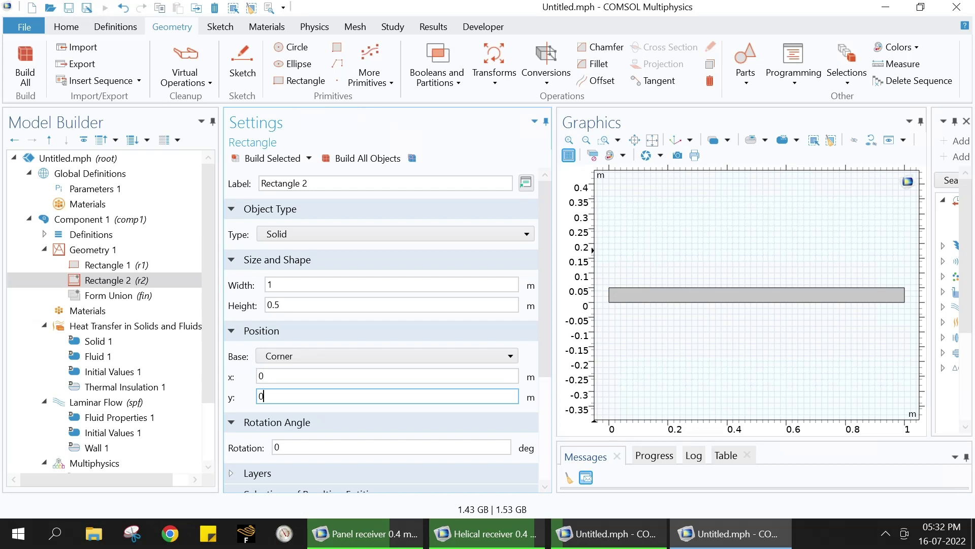
Move Rectangle 2 to y = 0.05, rebuild the geometry and zoom to extents
left_click(127, 267)
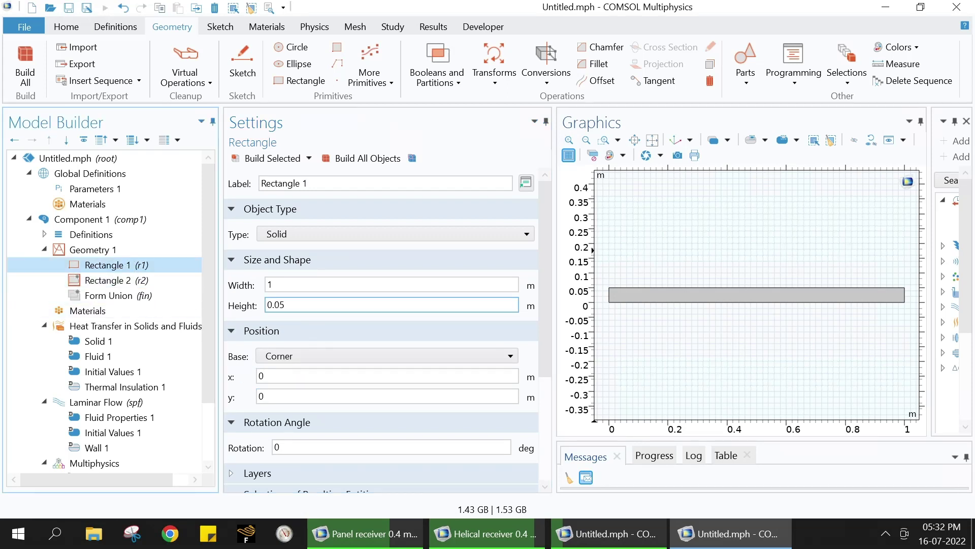
double_click(275, 305)
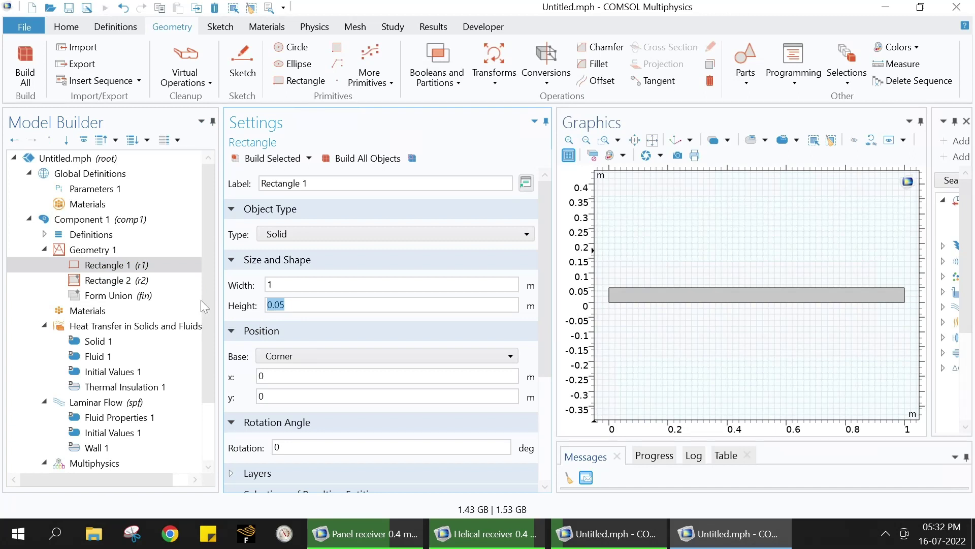
left_click(144, 283)
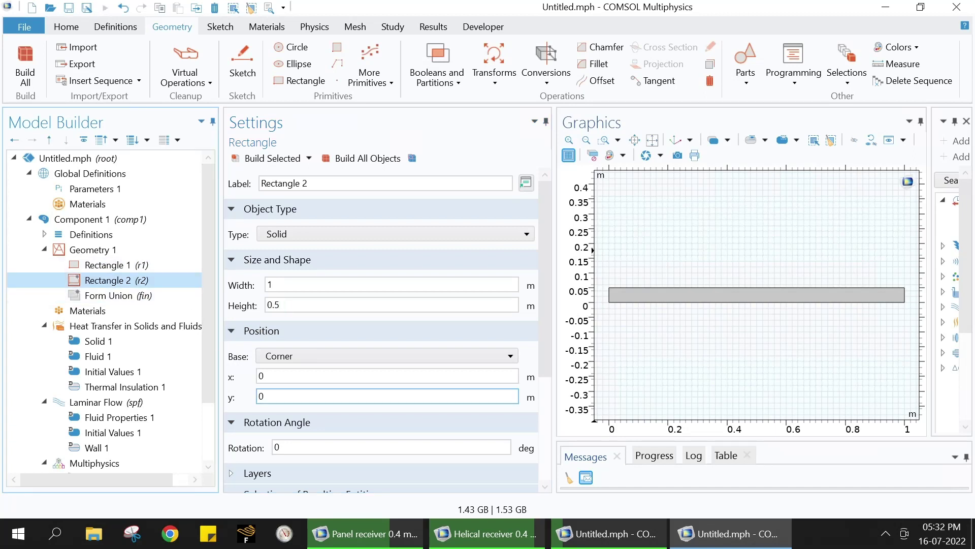
double_click(260, 396)
type("0.05")
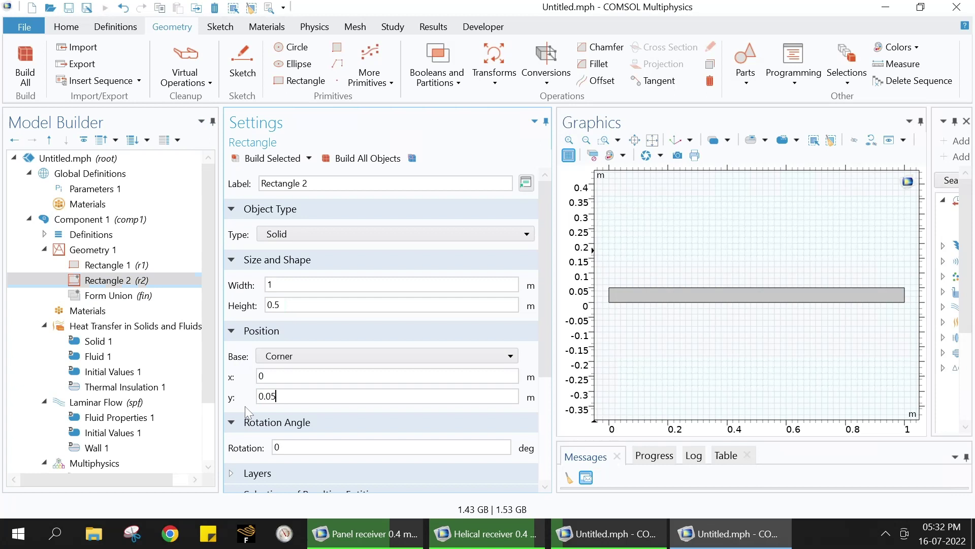
left_click(364, 159)
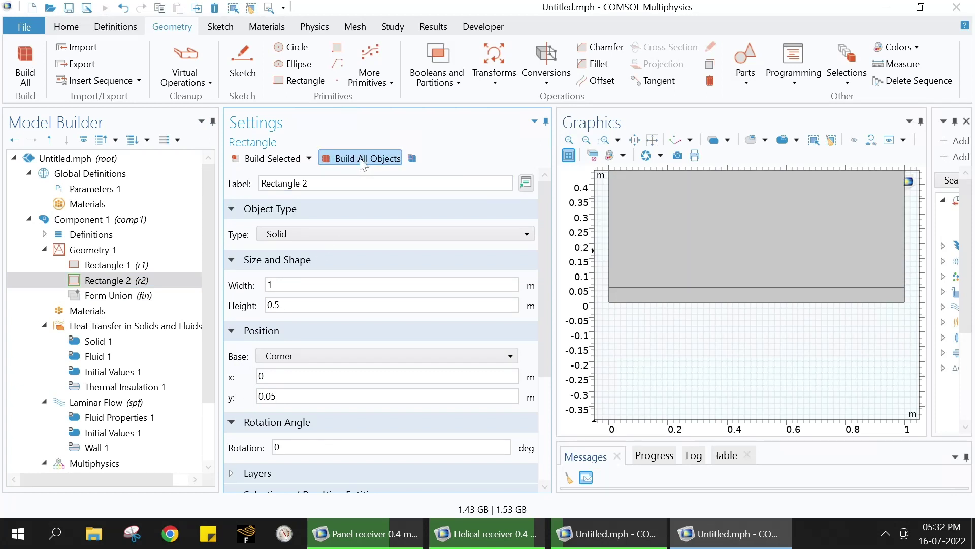
left_click(660, 143)
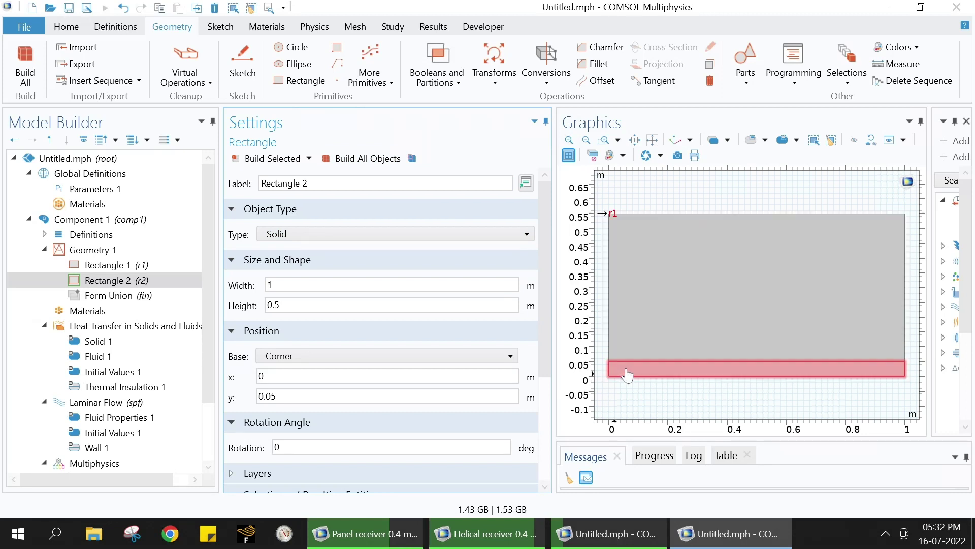
Resize the panels and search the Add Material library for steel
left_click(85, 319)
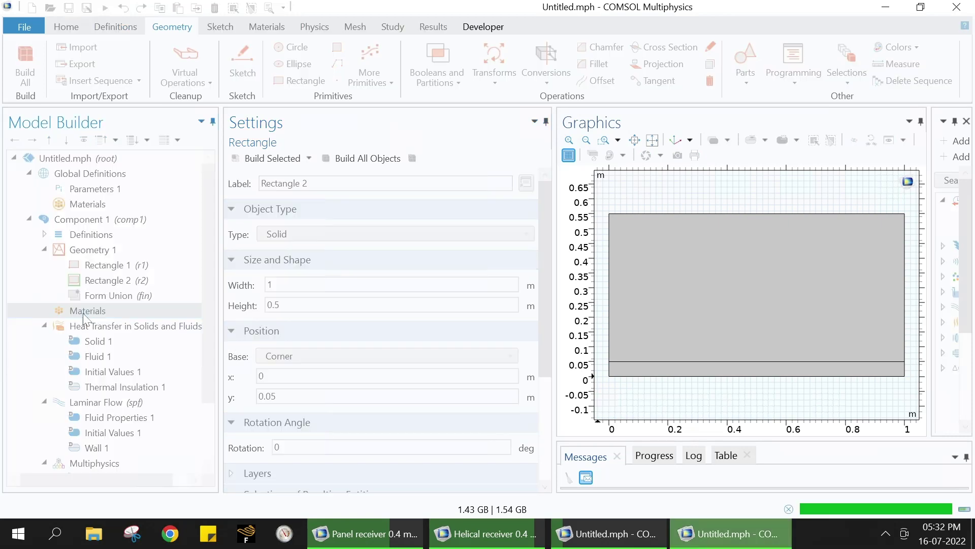
left_click(635, 279)
left_click_drag(551, 290, 420, 290)
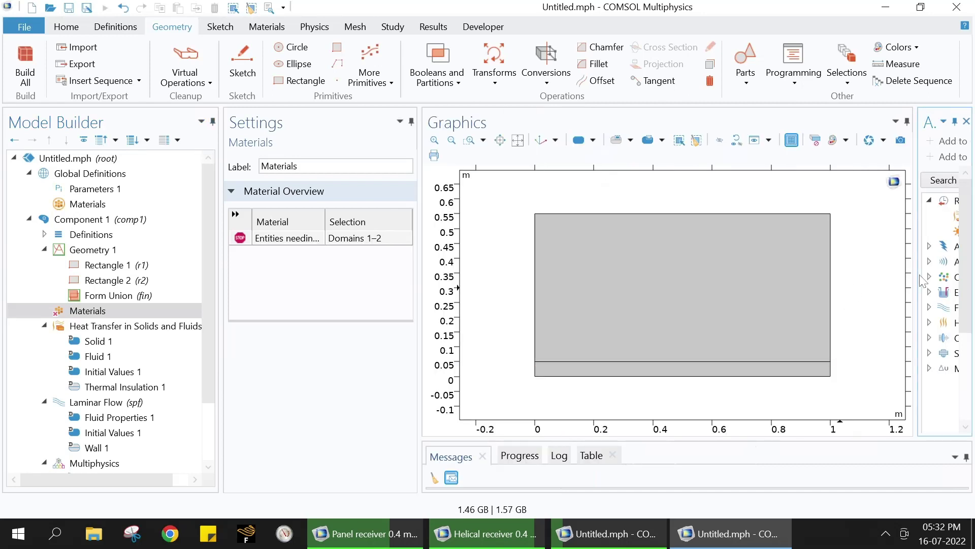
left_click_drag(917, 280, 828, 280)
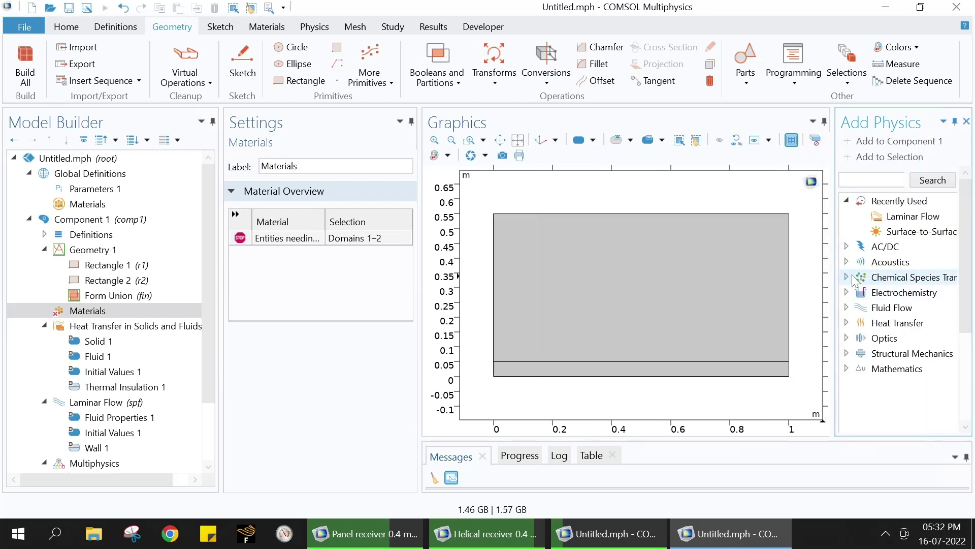
left_click(267, 31)
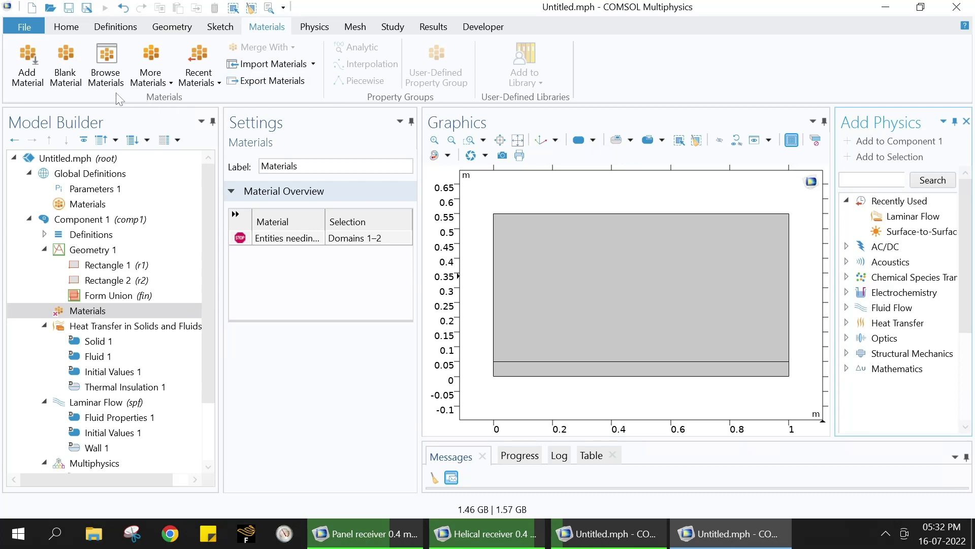
left_click(28, 66)
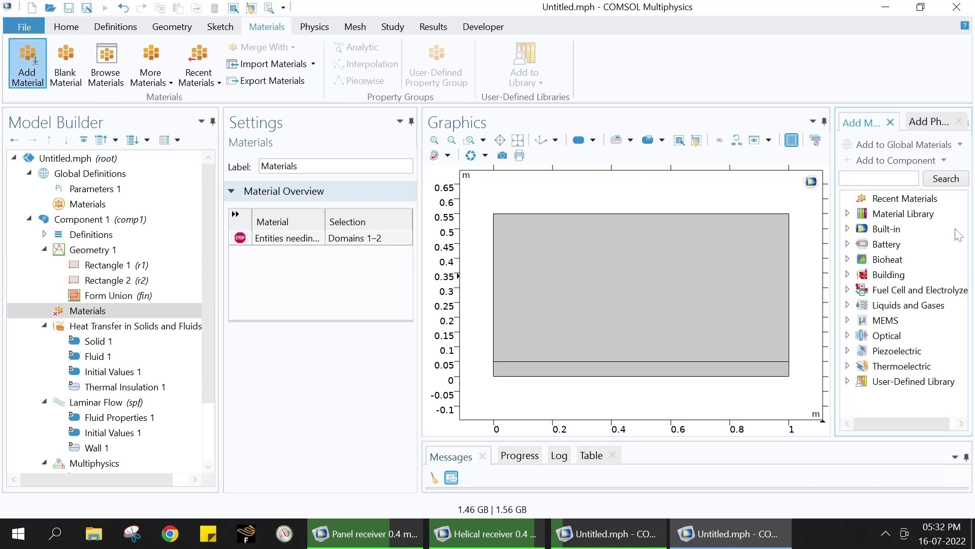
left_click(869, 179)
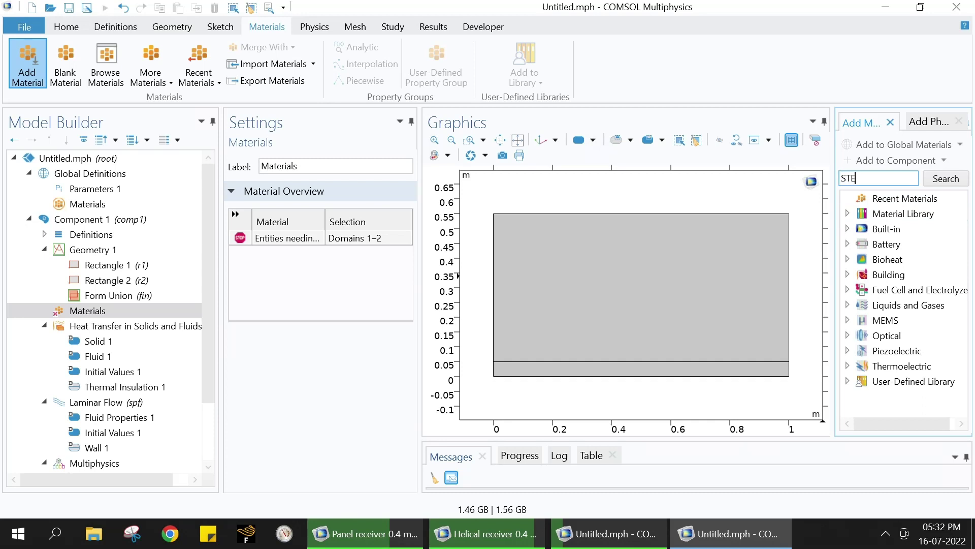
left_click(946, 180)
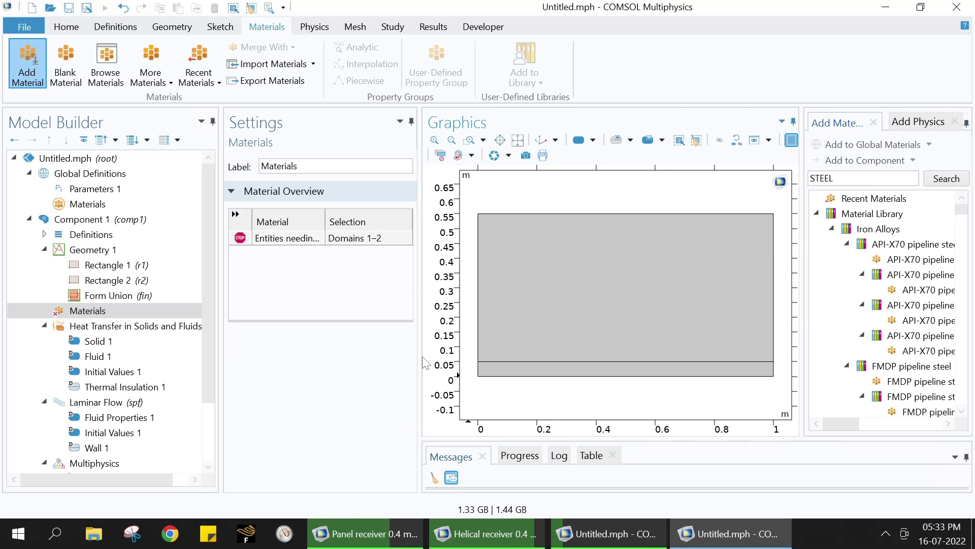
Add Steel AISI 4340 from the Built-in materials to the component
left_click_drag(419, 356, 364, 349)
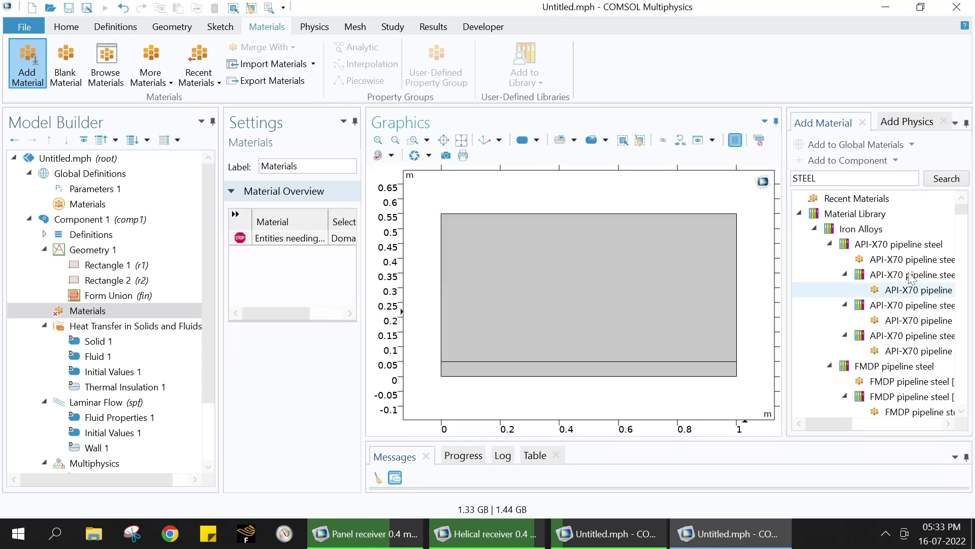
left_click_drag(970, 219, 974, 313)
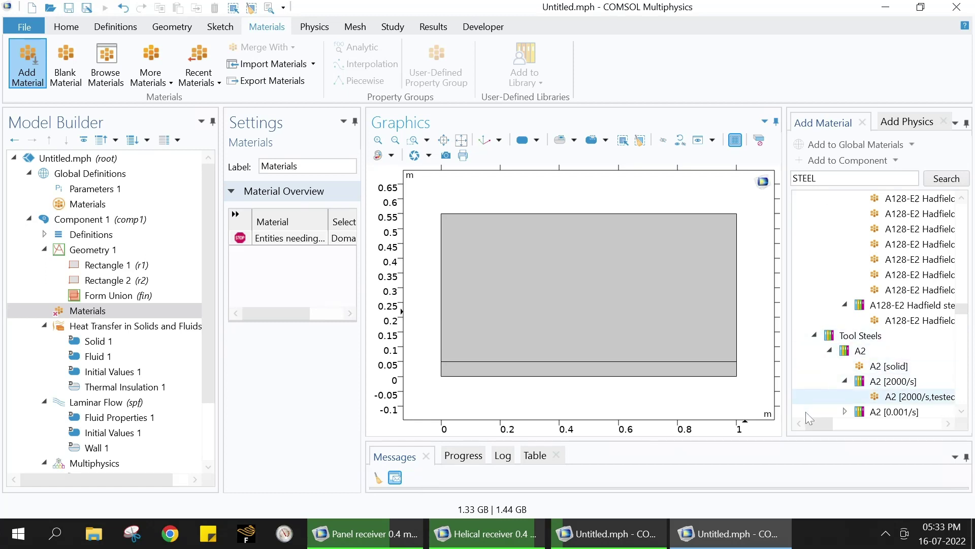
mouse_move(810, 426)
left_mouse_down()
mouse_move(822, 425)
mouse_move(812, 425)
left_mouse_up()
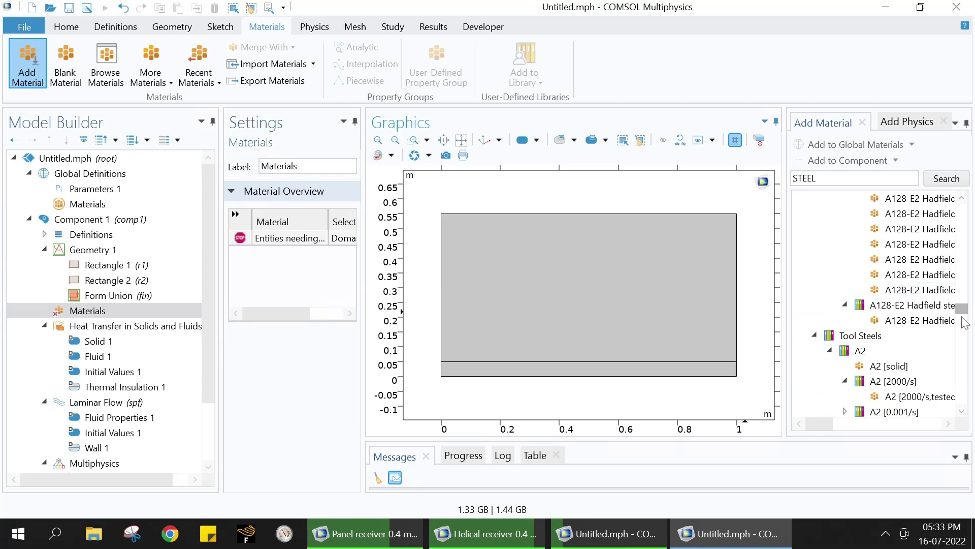
left_click_drag(962, 312, 960, 414)
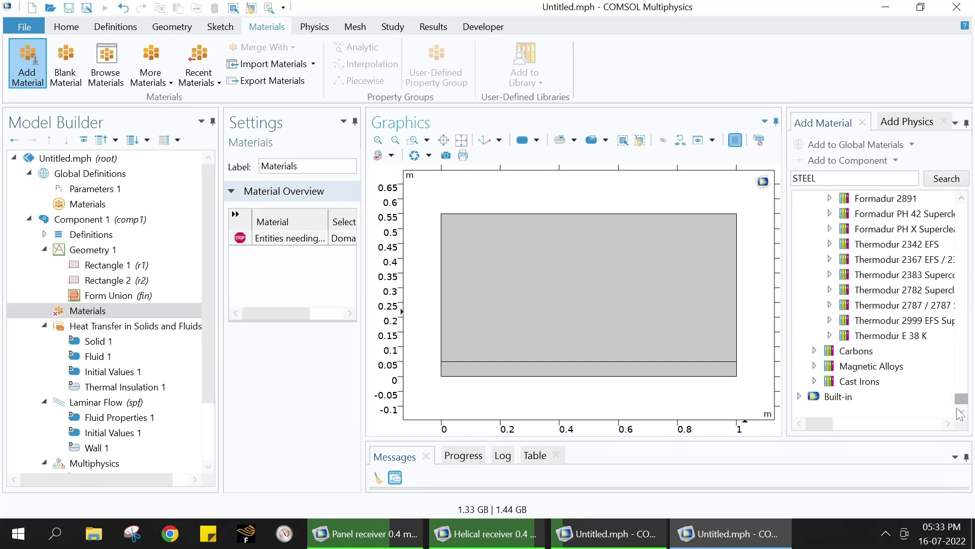
left_click(799, 396)
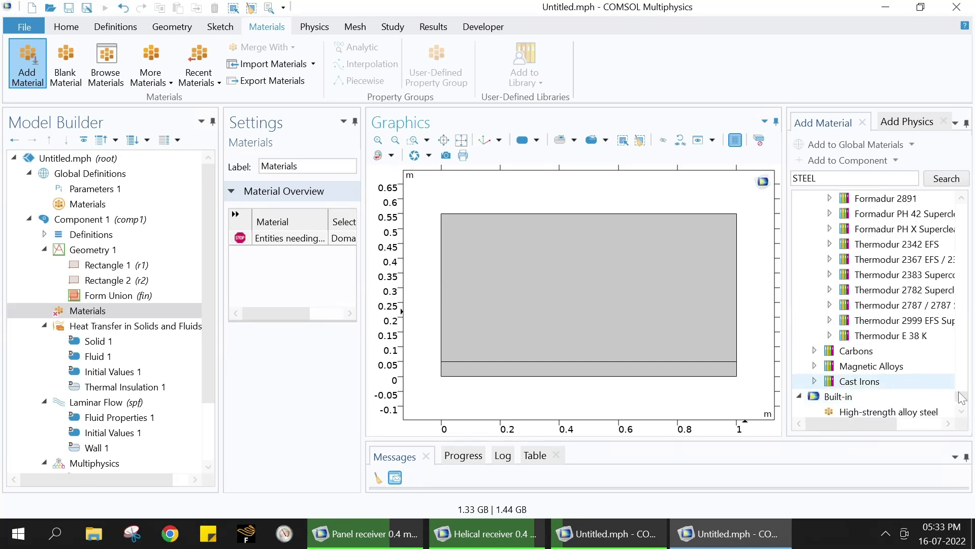
left_click_drag(962, 397, 964, 406)
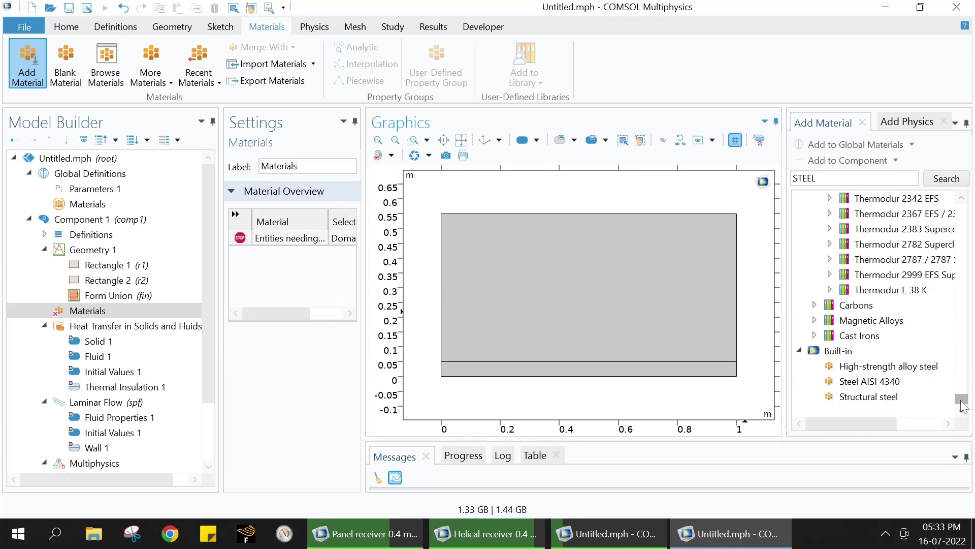
left_click(874, 382)
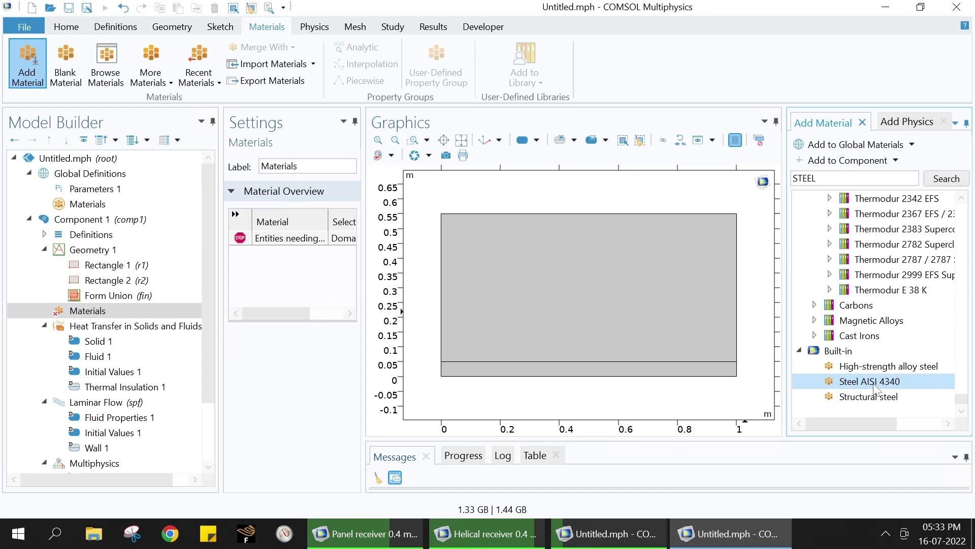
double_click(874, 382)
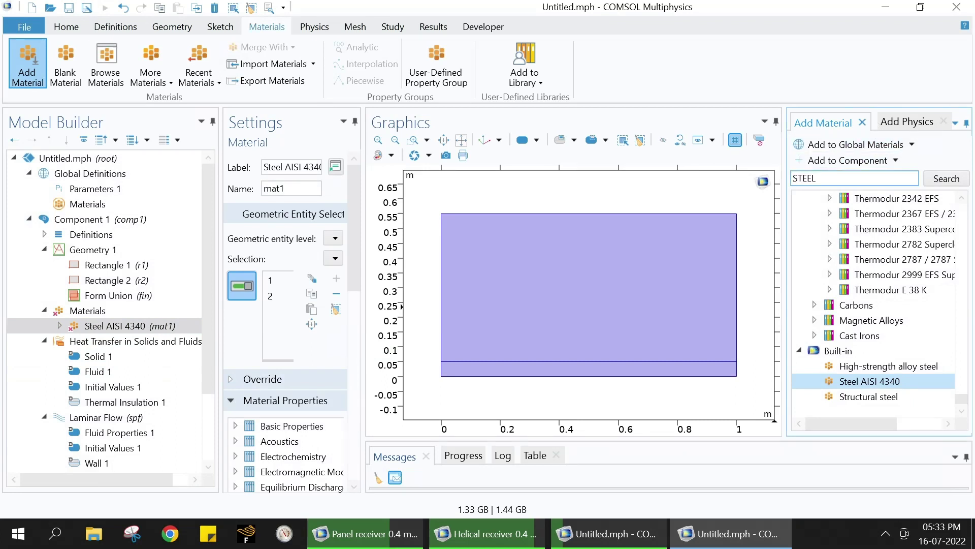
double_click(808, 178)
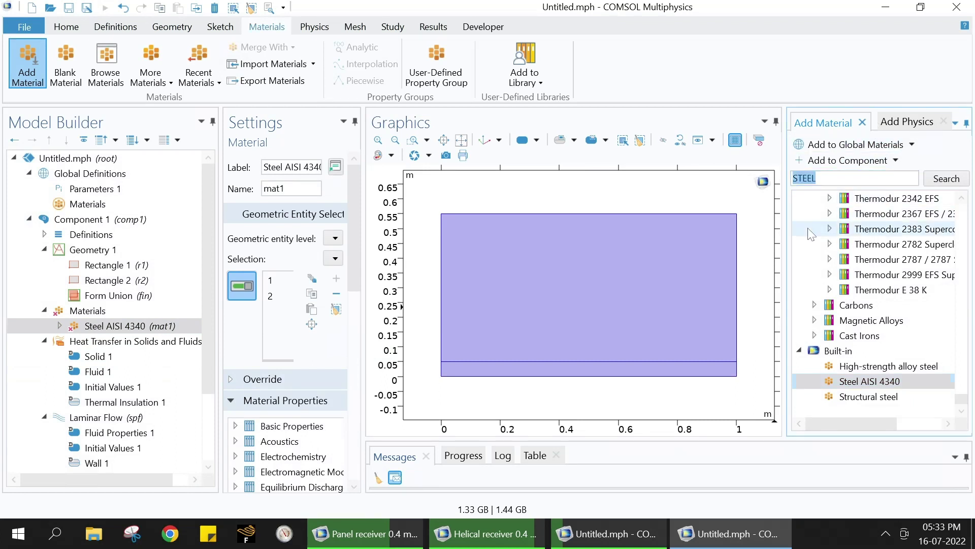
Add Air from the material library and restrict it to upper domain 2
type("AIR")
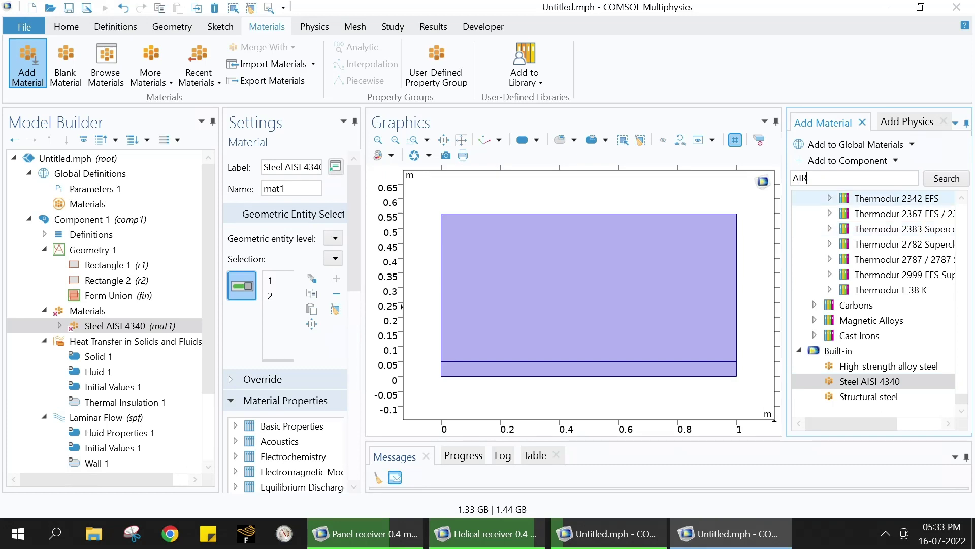
left_click(948, 179)
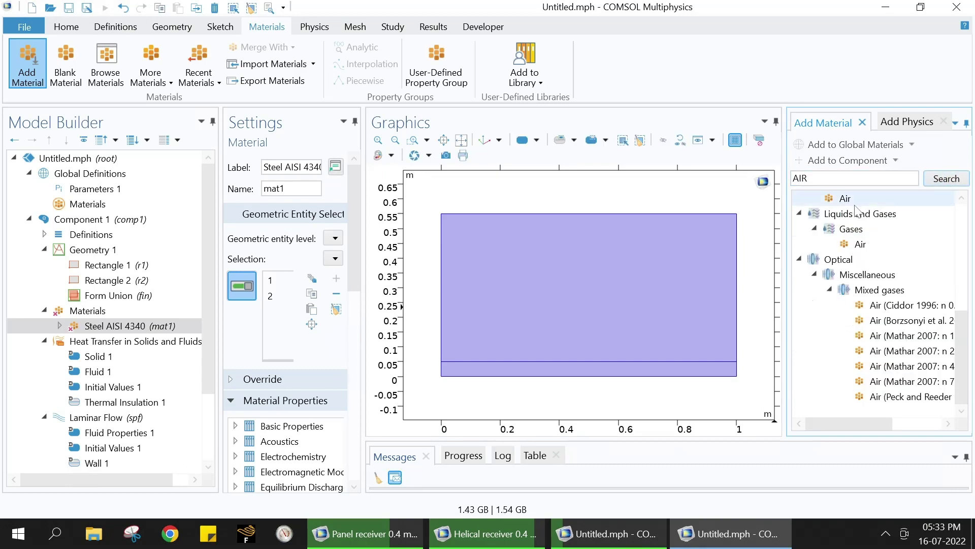
left_click(851, 199)
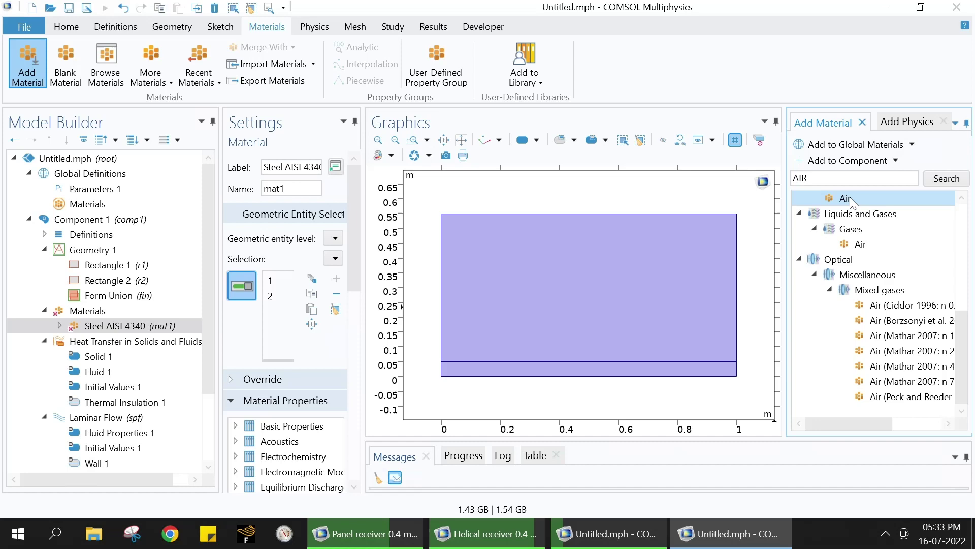
double_click(846, 198)
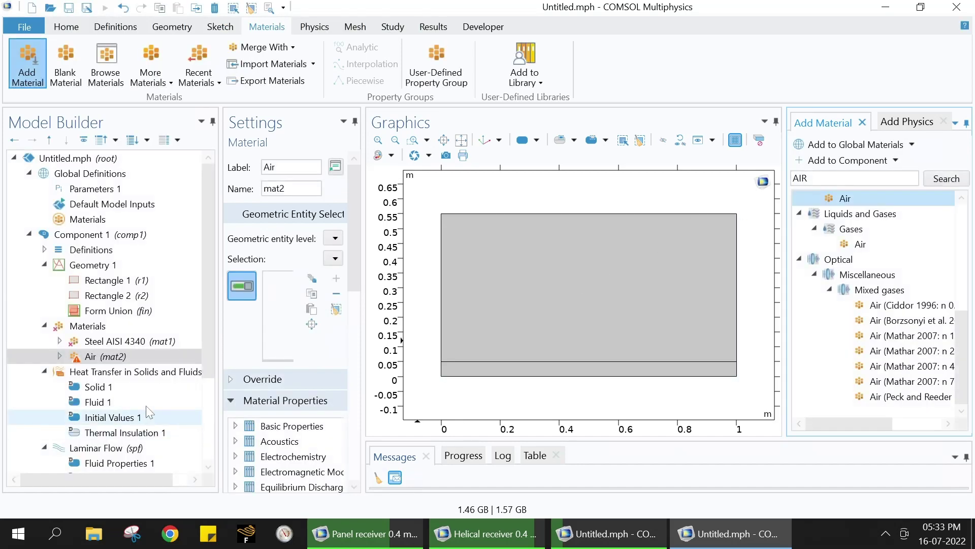
left_click(144, 343)
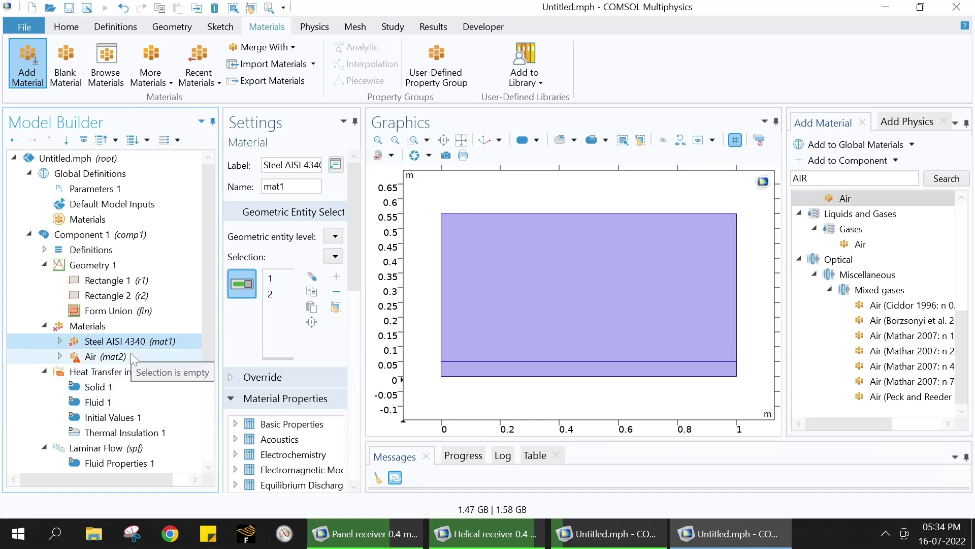
left_click(130, 357)
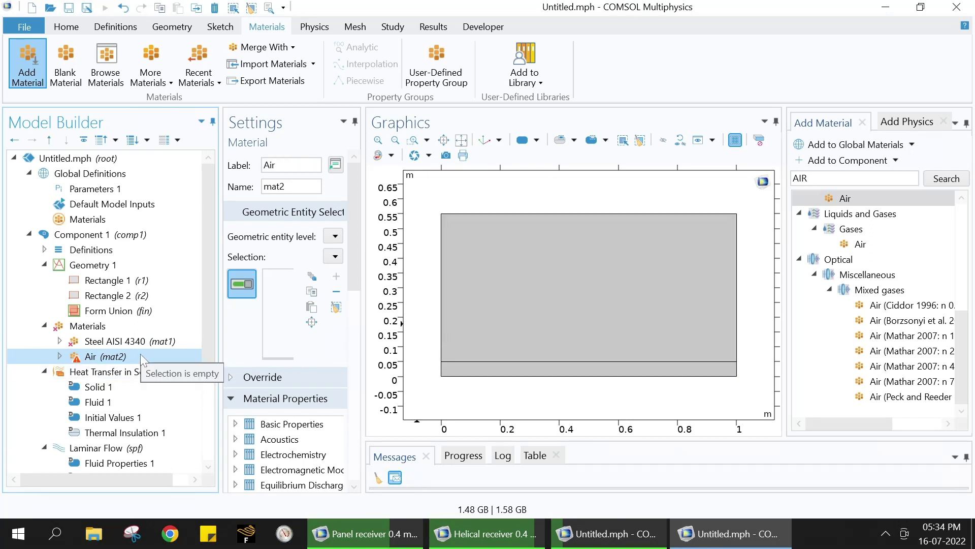
left_click(559, 261)
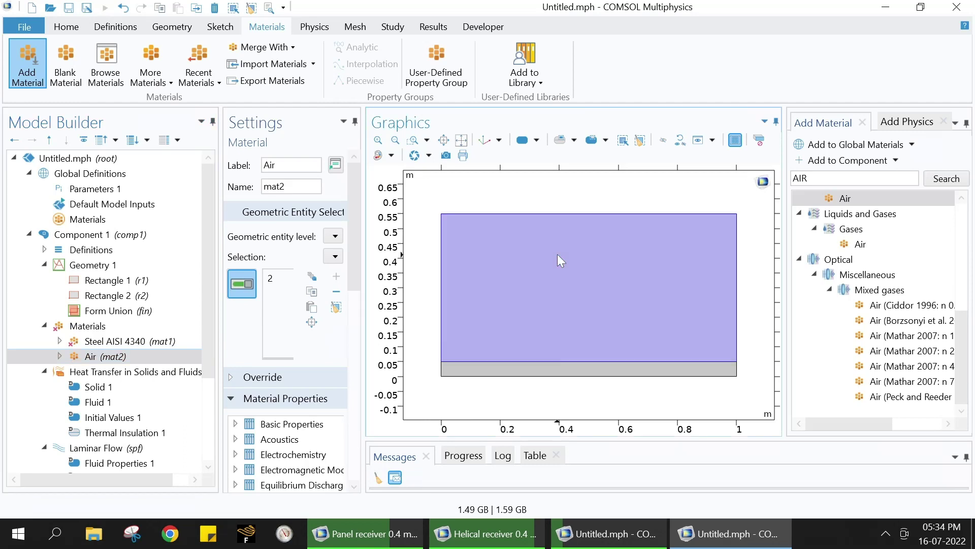
scroll(203, 391, "down", 2)
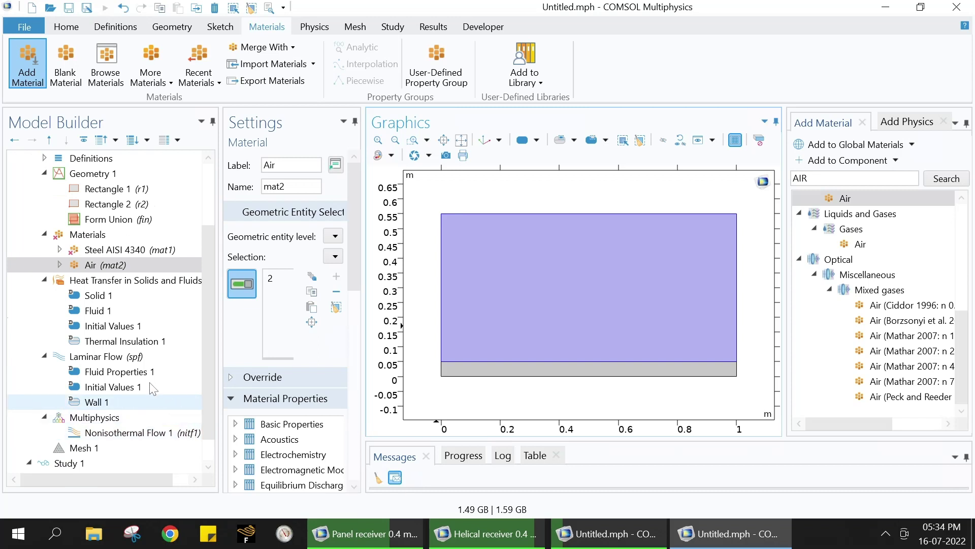
Assign the upper air domain 2 to the Fluid 1 heat-transfer feature
left_click(137, 282)
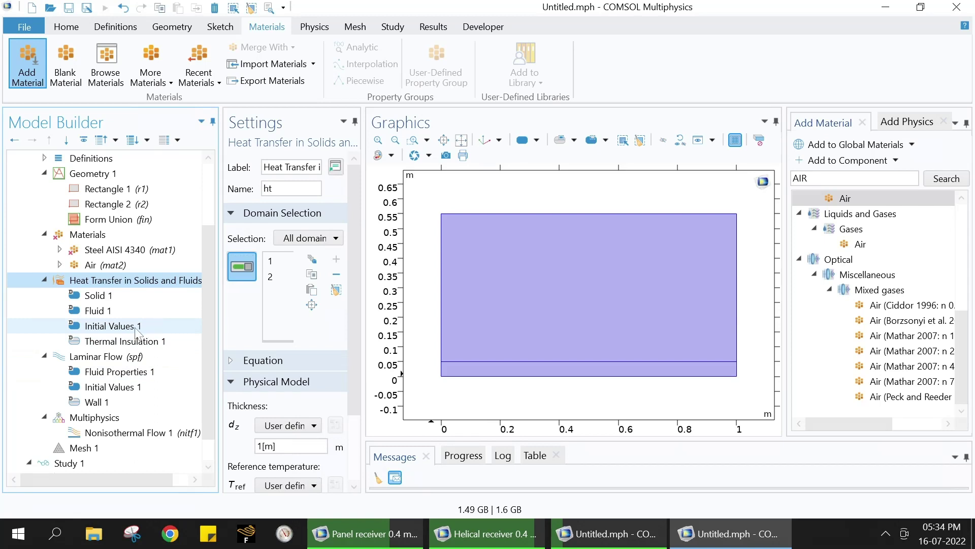
left_click(118, 297)
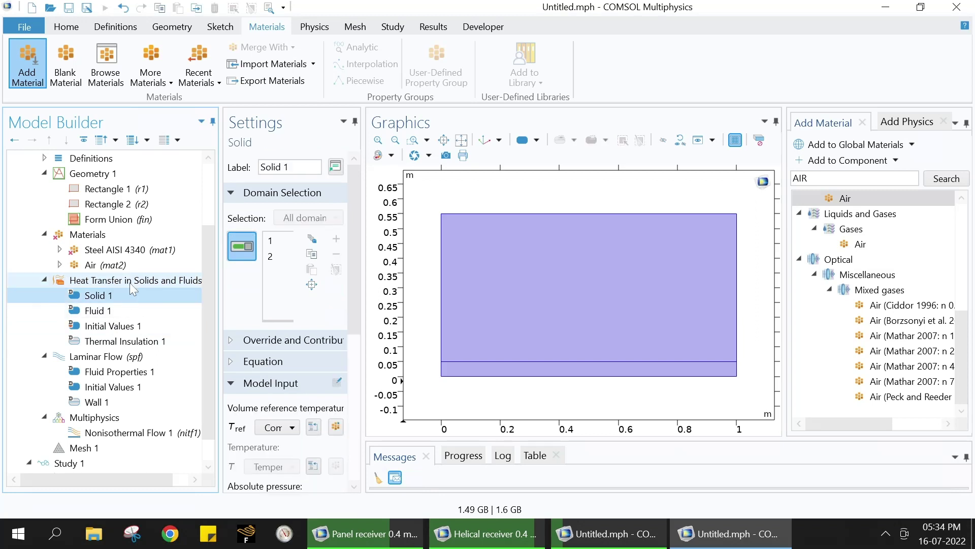
left_click(138, 311)
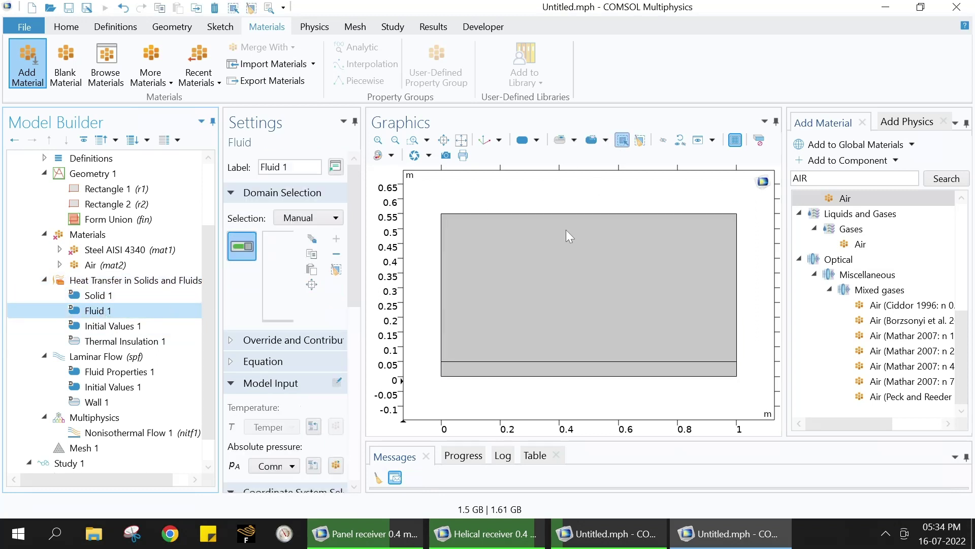
left_click(552, 293)
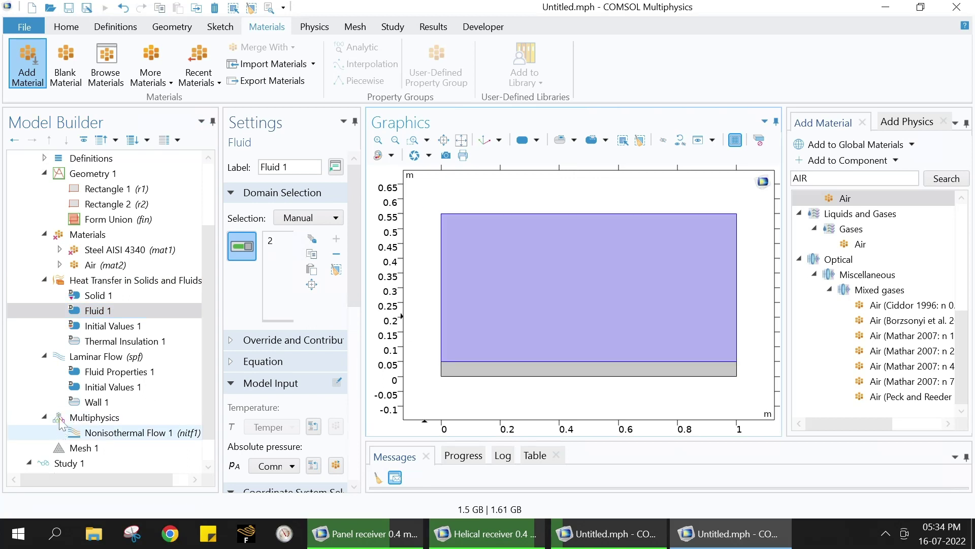
left_click(122, 287)
Add a heat-transfer Inflow condition on the air region's left and right edges
right_click(122, 287)
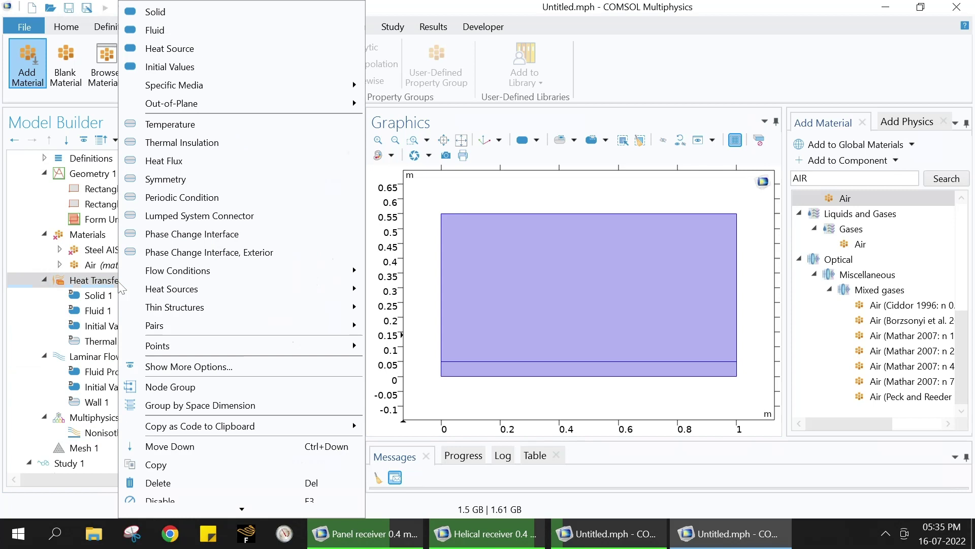
mouse_move(124, 278)
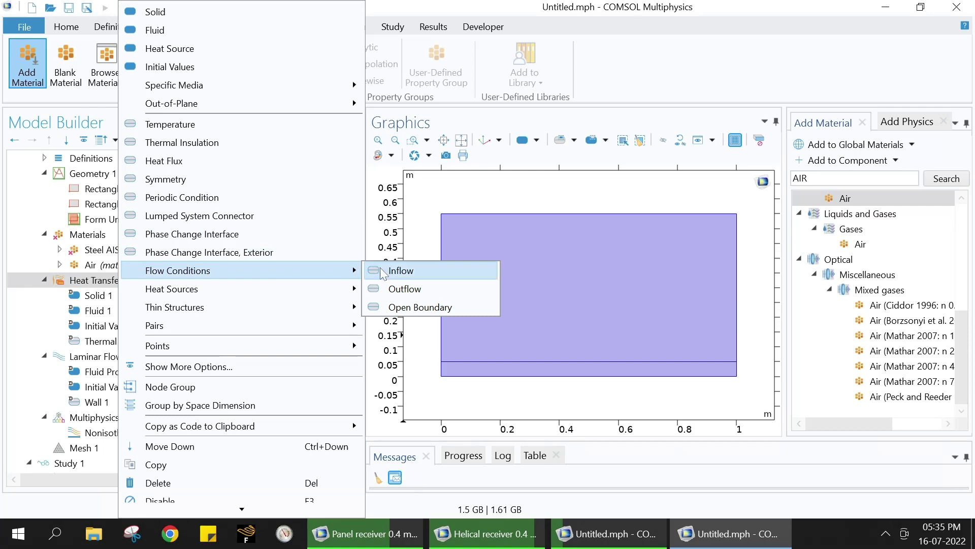
left_click(382, 273)
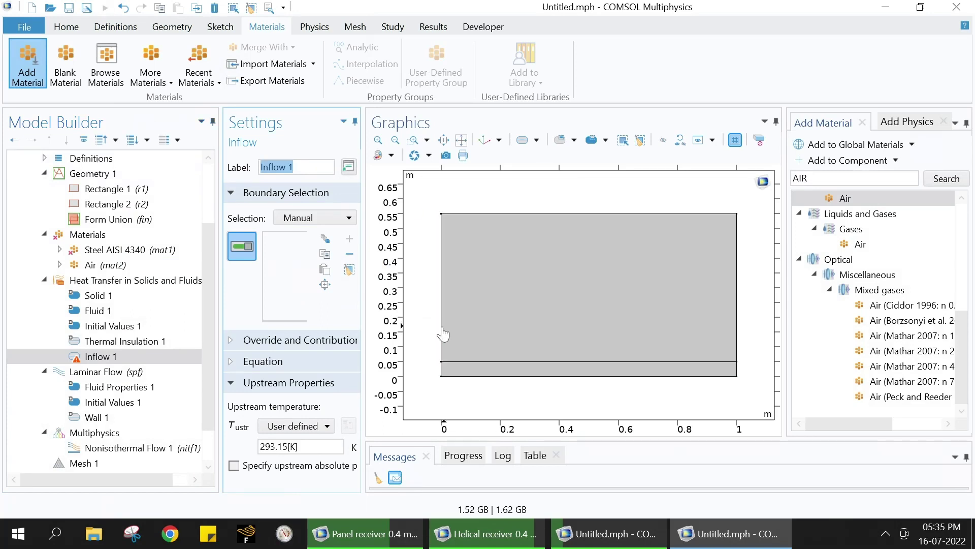
left_click(442, 325)
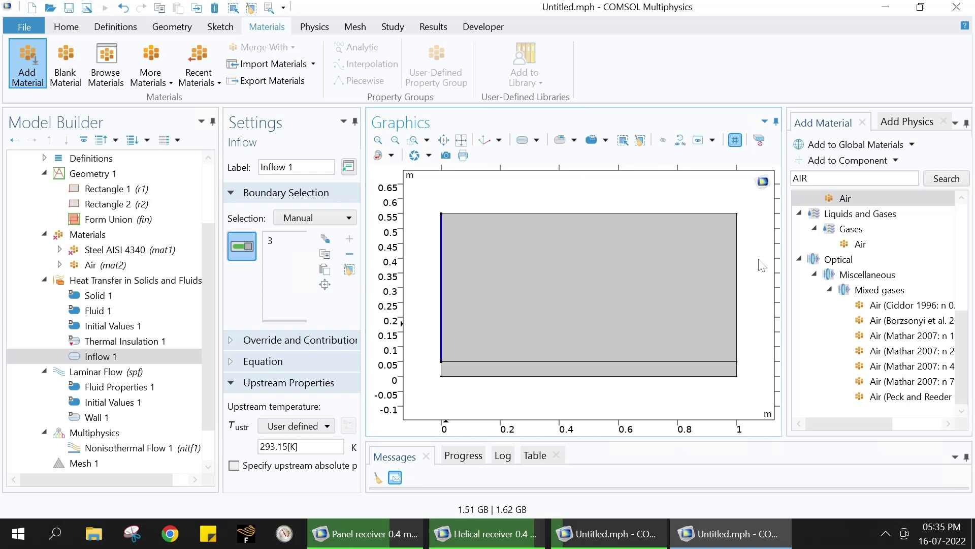
left_click(737, 289)
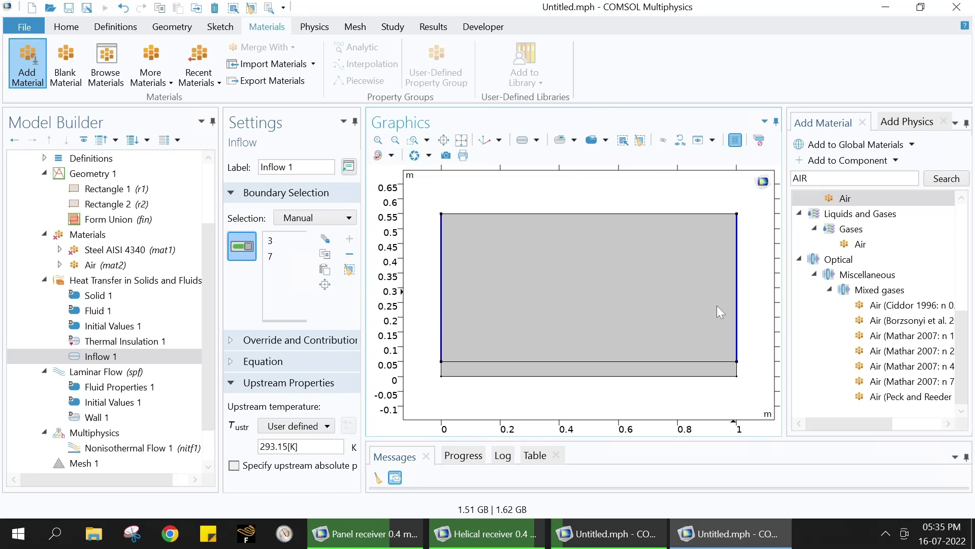
Add an Open Boundary condition on the air region's top edge, boundary 5
right_click(137, 285)
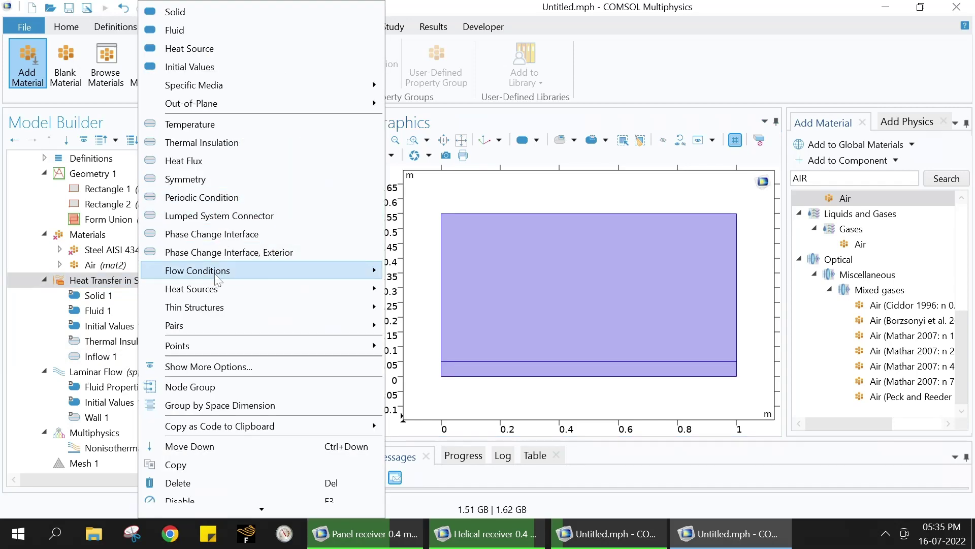
mouse_move(217, 278)
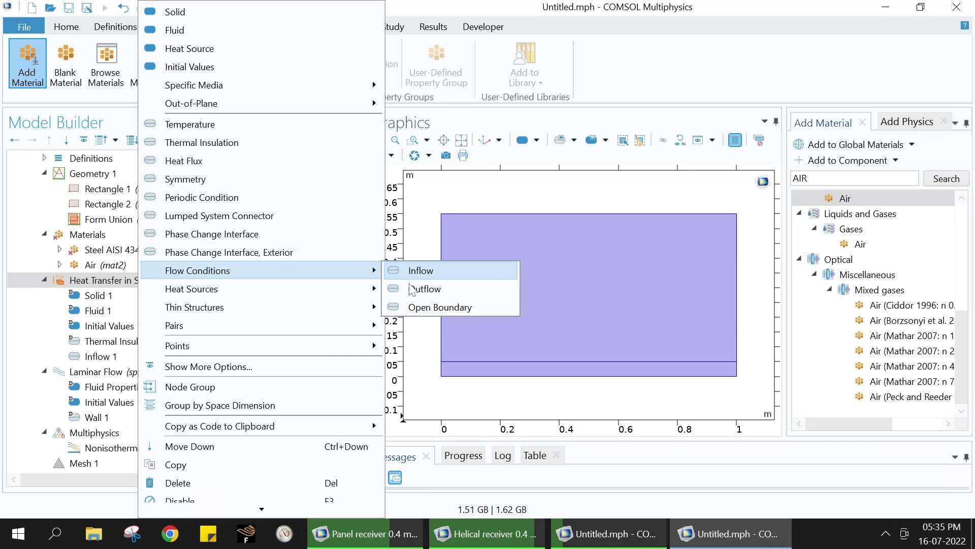
left_click(421, 306)
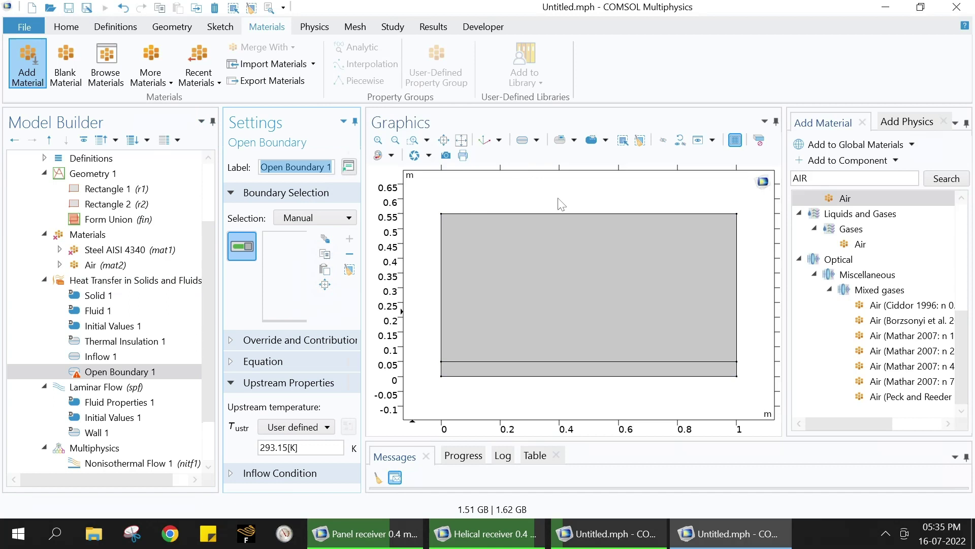
left_click(560, 214)
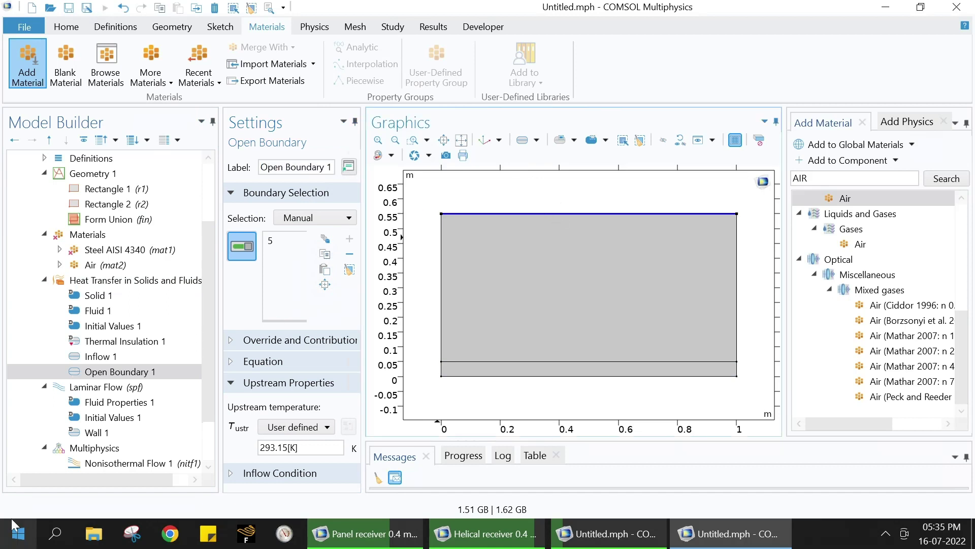
left_click(155, 289)
Add a Boundary Heat Source on plate top boundary 4 with Q_b = 100000 W/m²
right_click(156, 289)
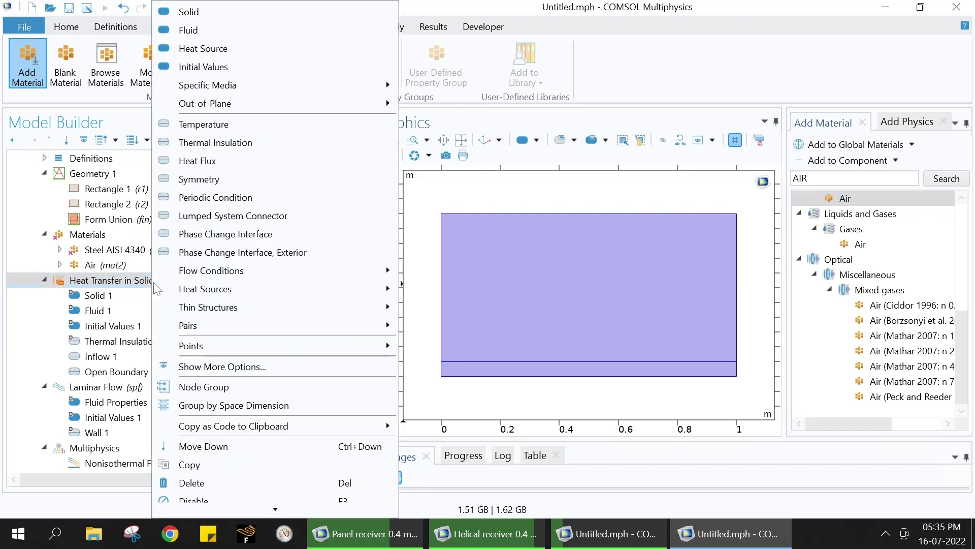
mouse_move(158, 283)
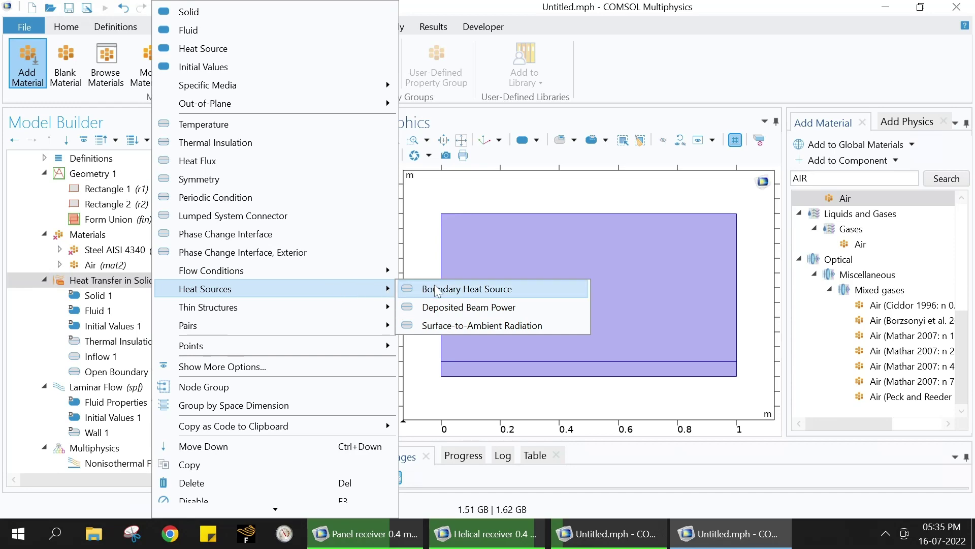
left_click(438, 290)
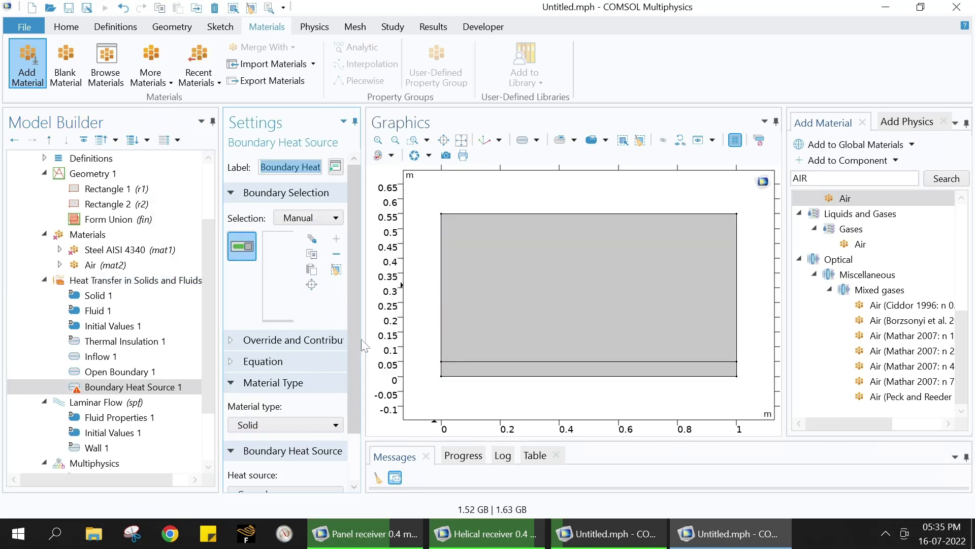
left_click_drag(364, 335, 462, 291)
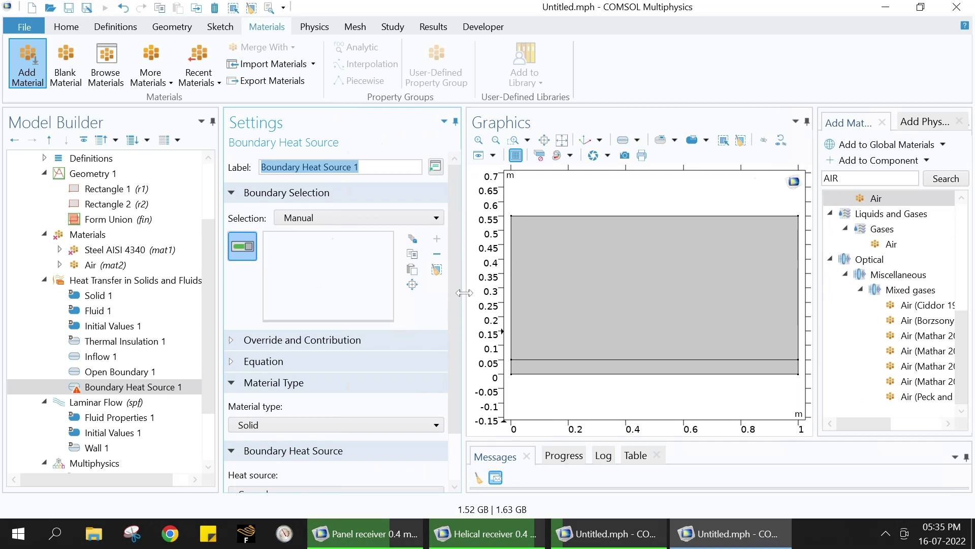
left_click(543, 361)
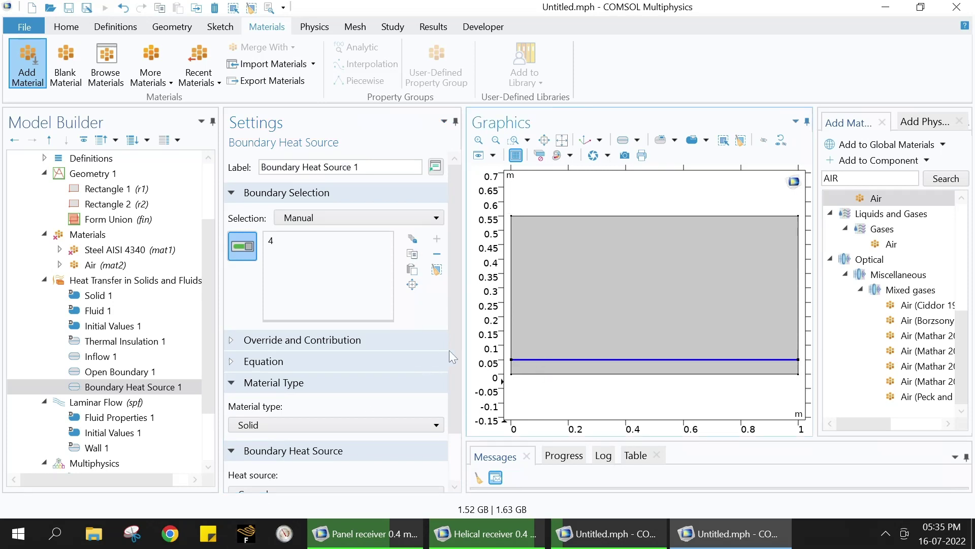
scroll(452, 361, "down", 3)
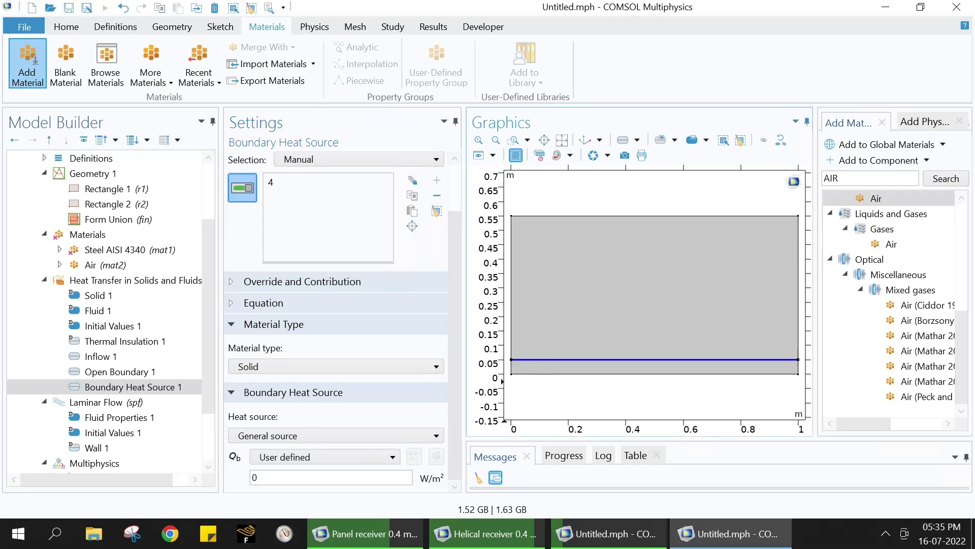
left_click(257, 477)
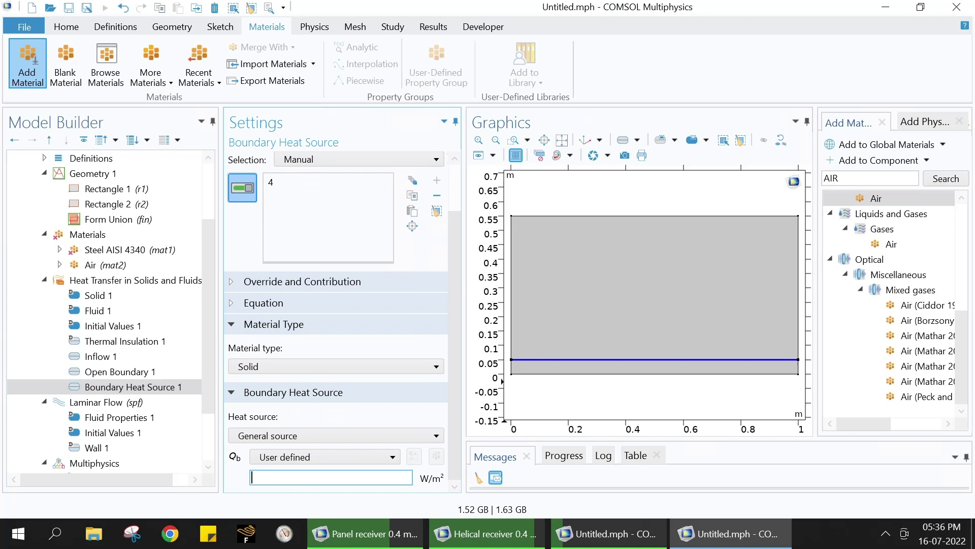
type("100000")
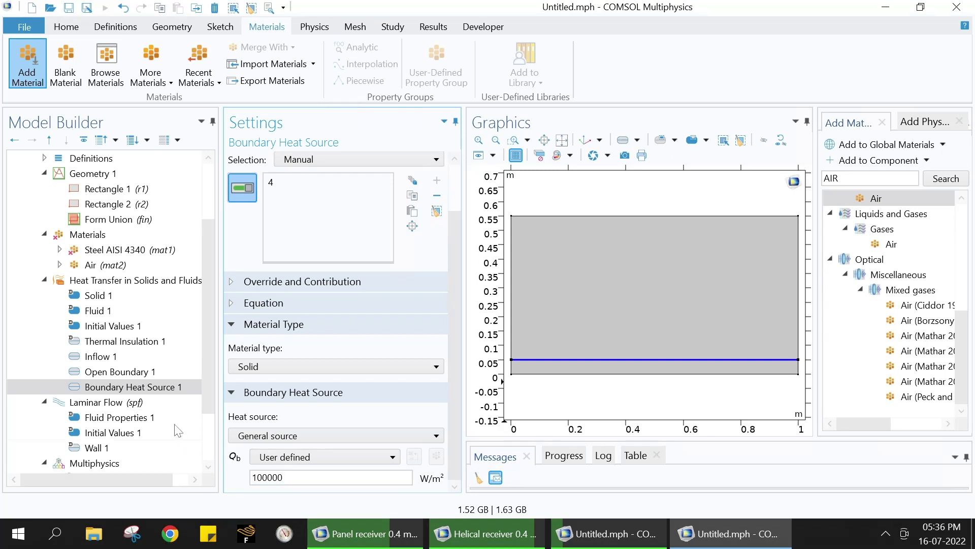
left_click(132, 404)
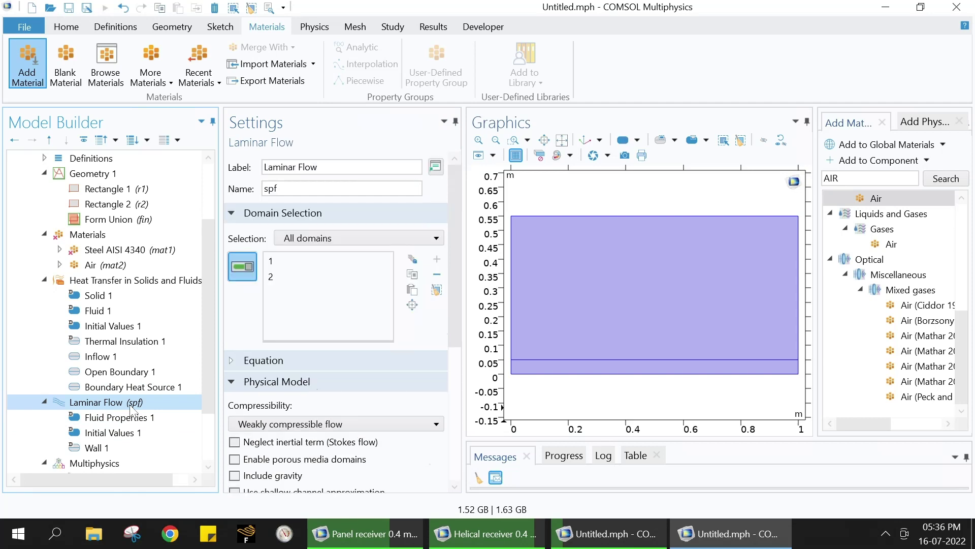
Include gravity in Laminar Flow and limit the flow to air domain 2
left_click_drag(456, 227, 441, 324)
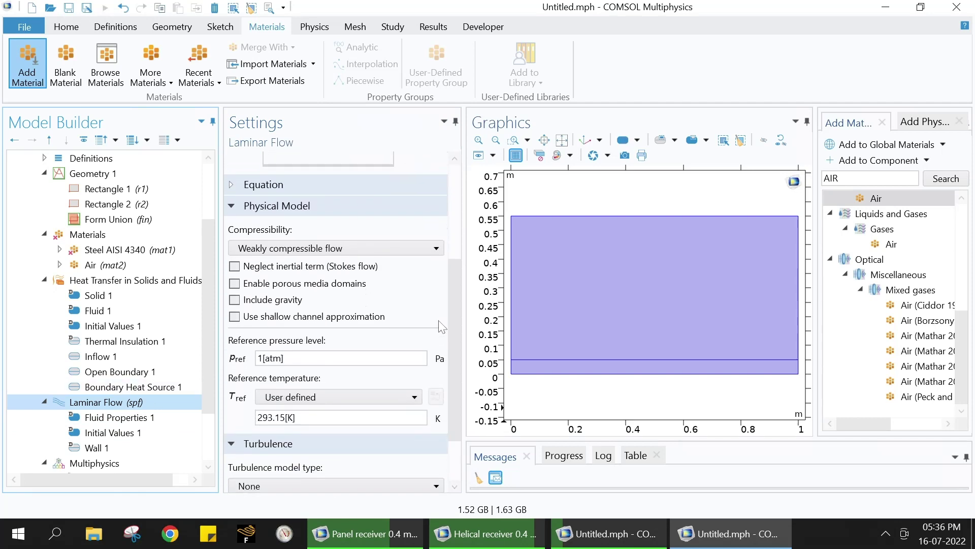
left_click(240, 304)
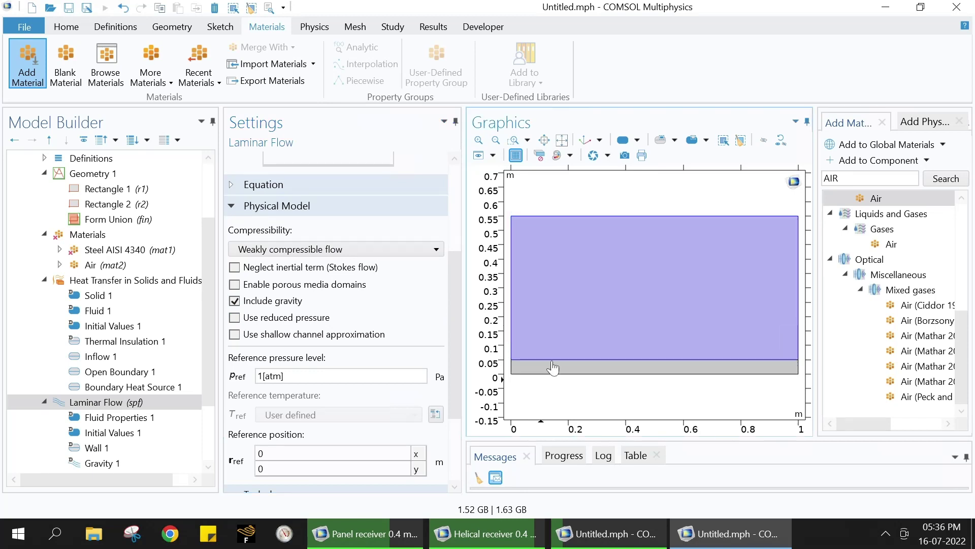
left_click(555, 318)
scroll(457, 342, "up", 2)
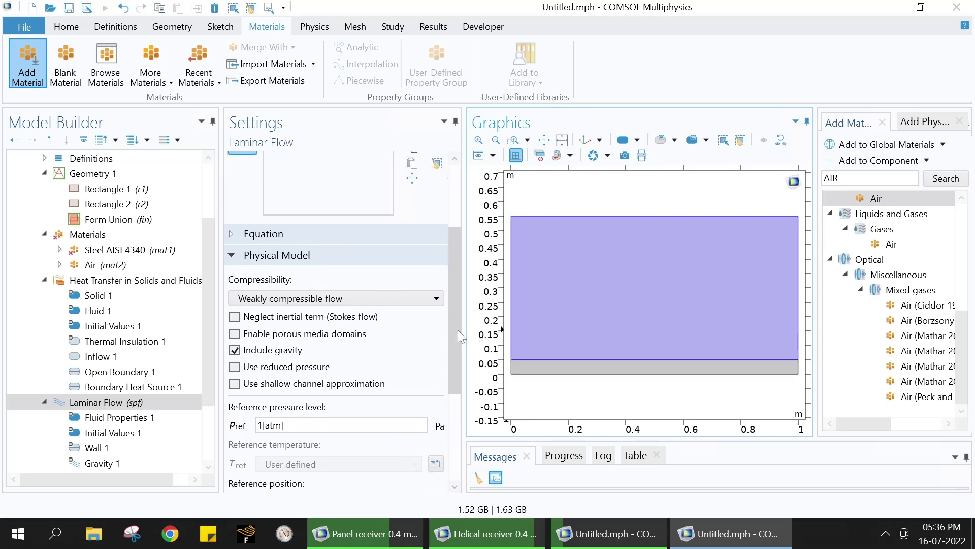
left_click_drag(458, 330, 430, 416)
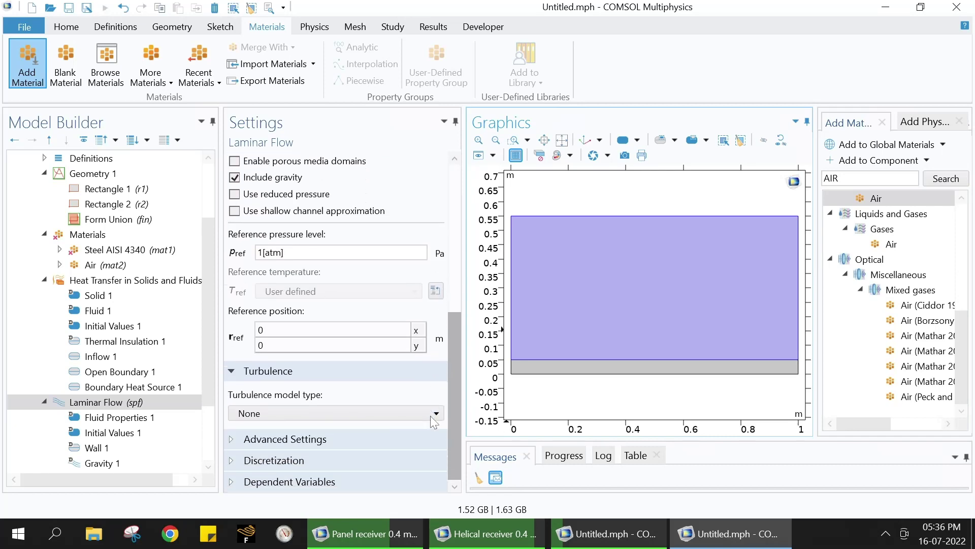
left_click(173, 403)
Apply Inlet 1 to the air domain's left and right edges, boundaries 3 and 7
right_click(174, 401)
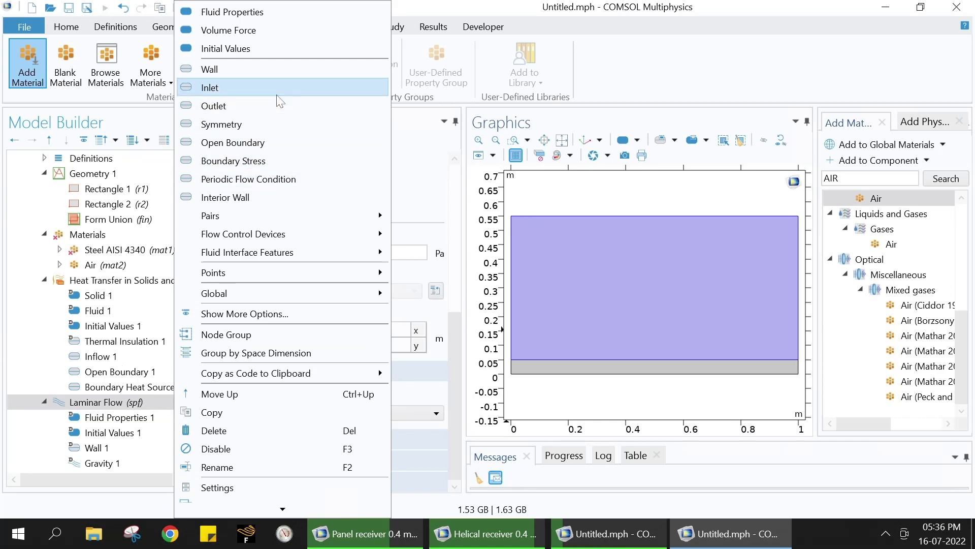
key("Escape")
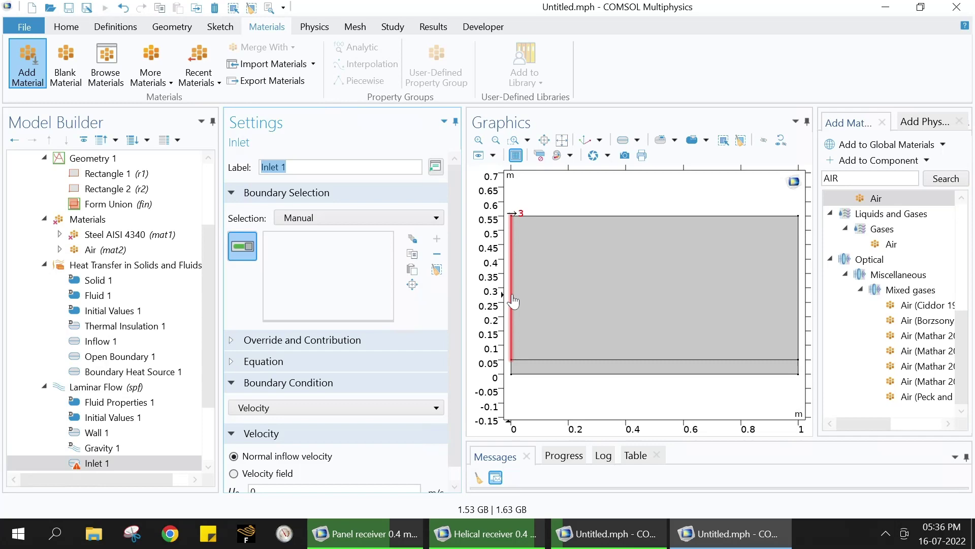
left_click(511, 302)
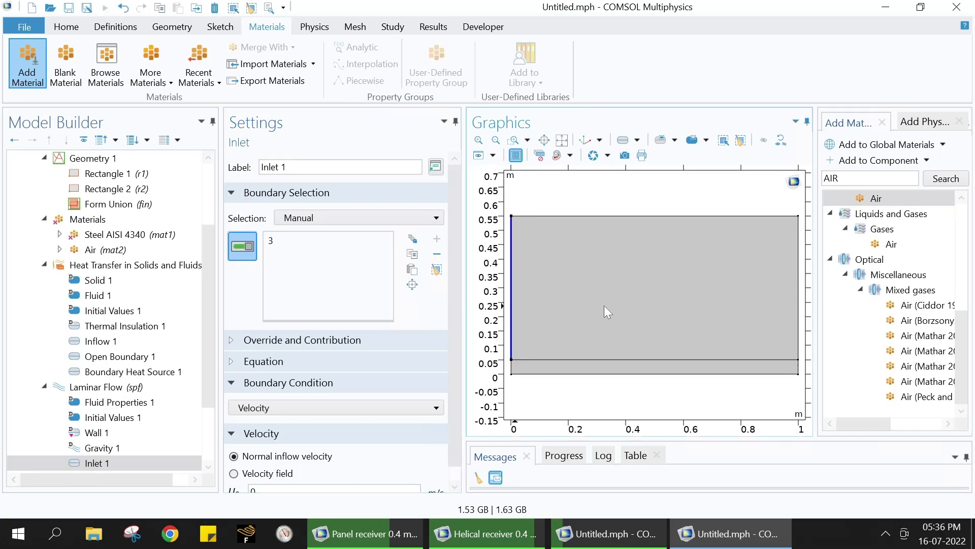
left_click(798, 290)
left_click(125, 391)
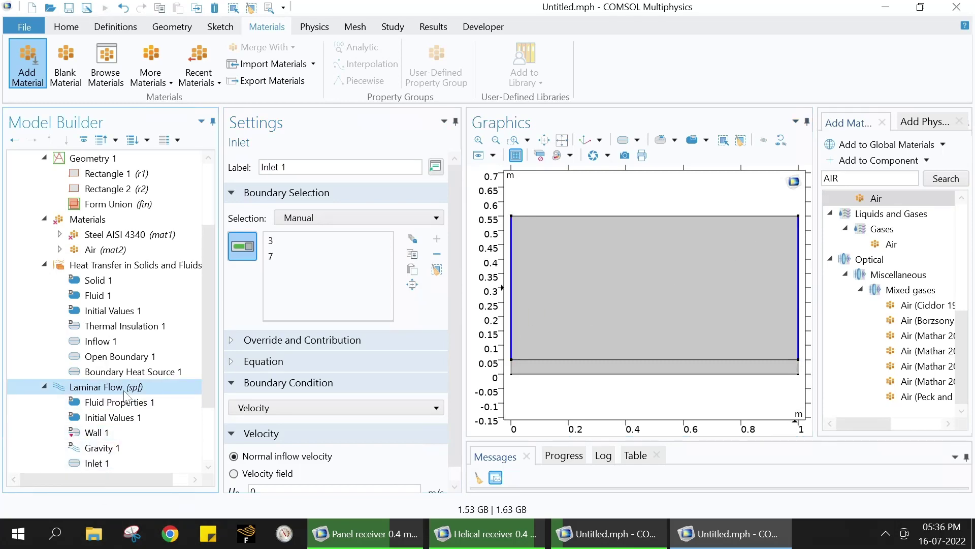
Add Open Boundary 1 on top boundary 5, keeping normal stress f0 at 0
right_click(127, 397)
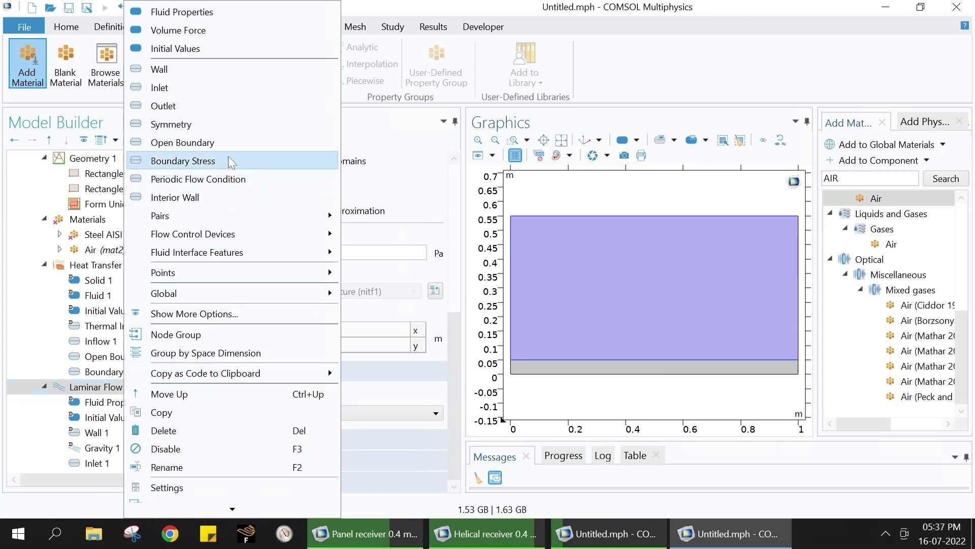
left_click(230, 144)
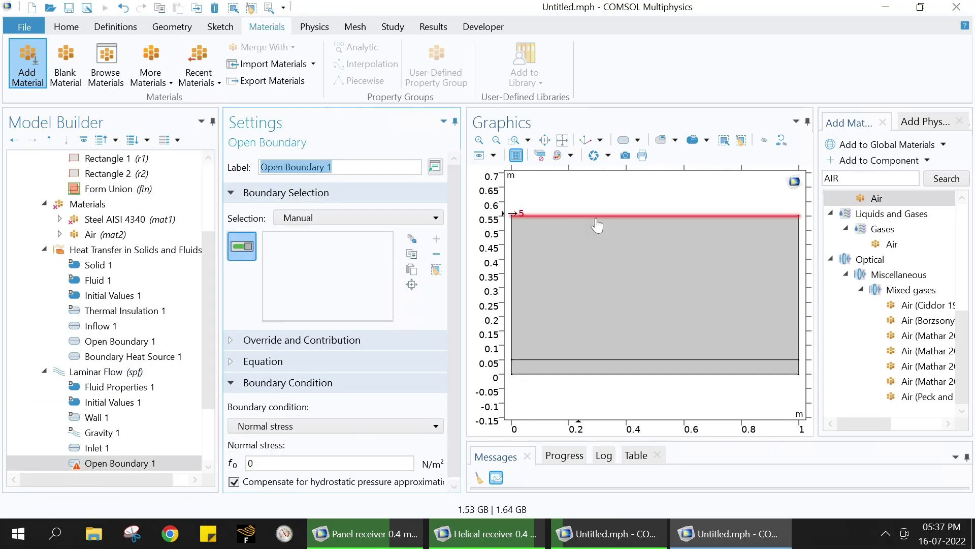
left_click(597, 225)
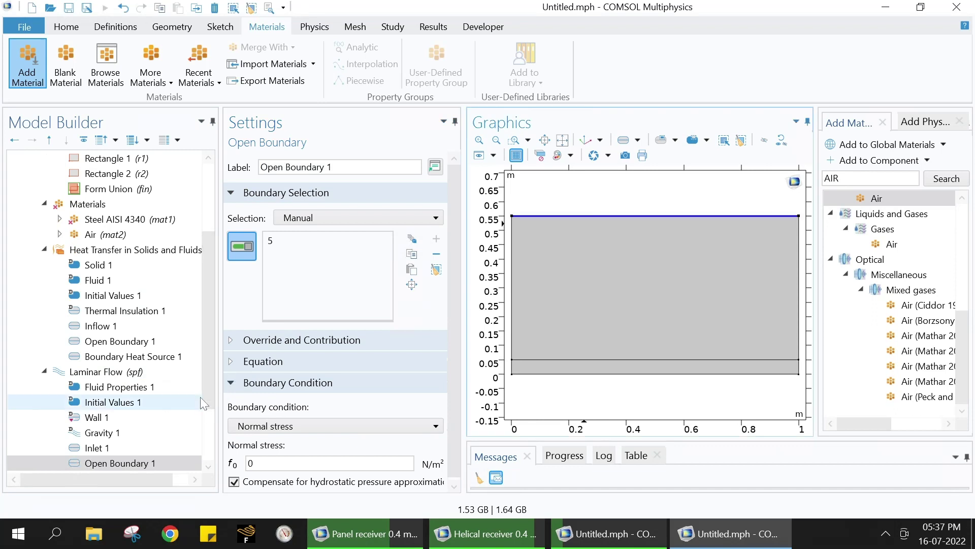
scroll(209, 388, "down", 2)
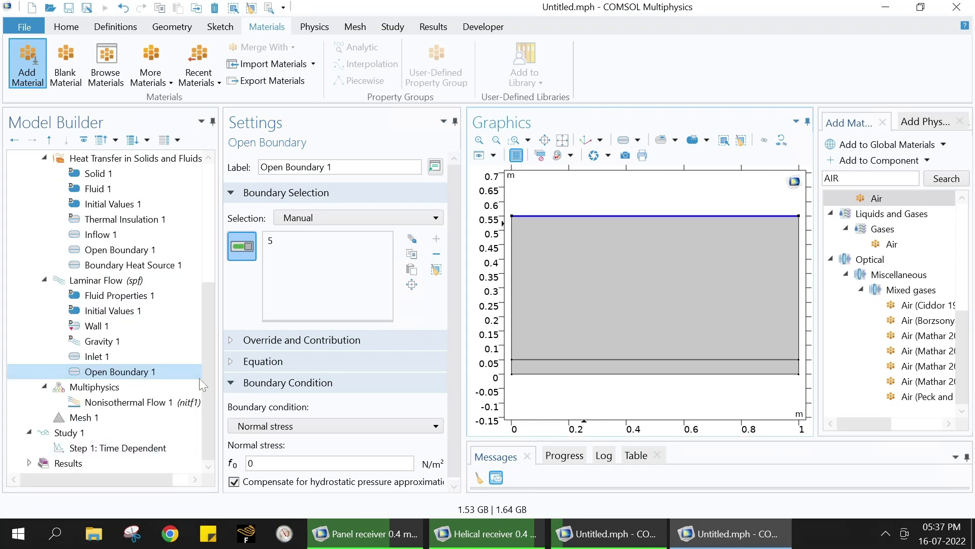
left_click_drag(210, 351, 212, 310)
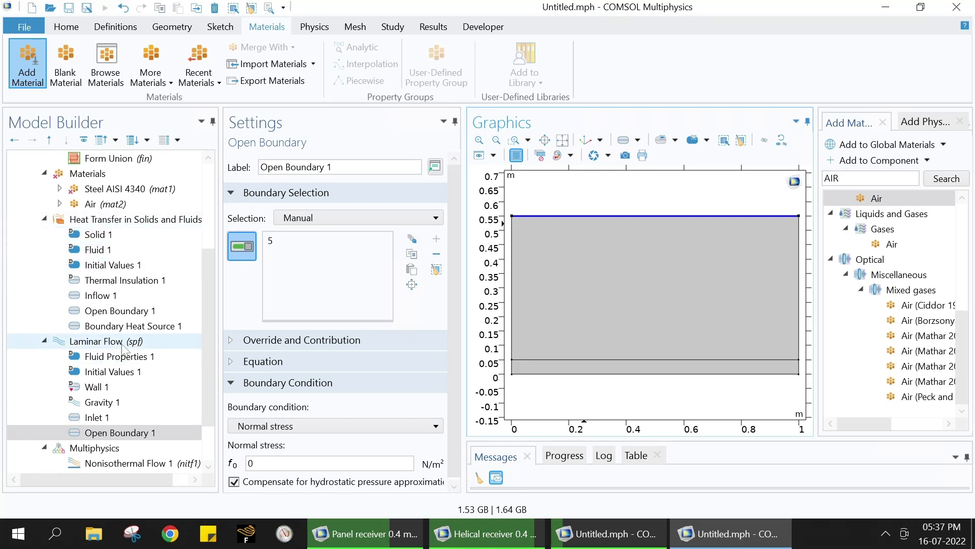
left_click_drag(206, 304, 199, 368)
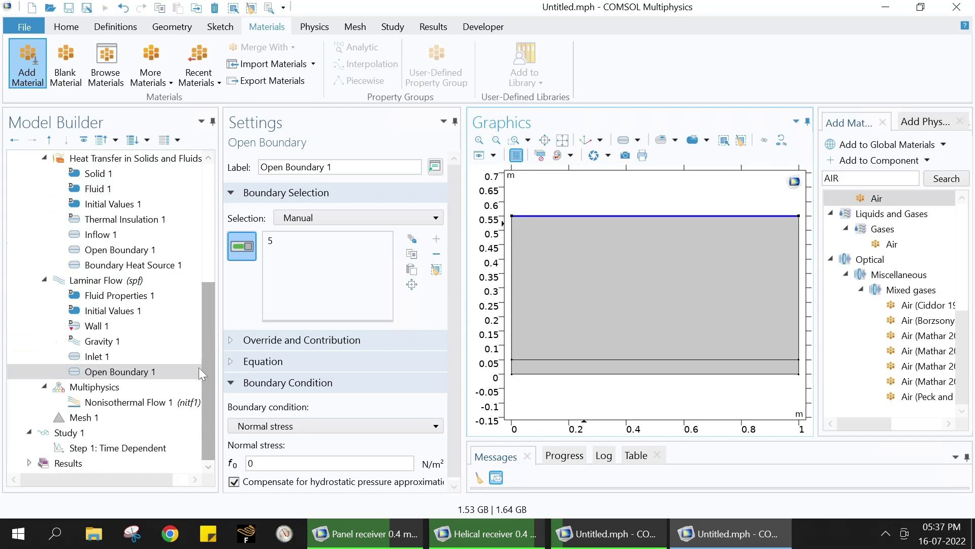
Review Nonisothermal Flow 1's coupled interfaces and material property settings
left_click(121, 407)
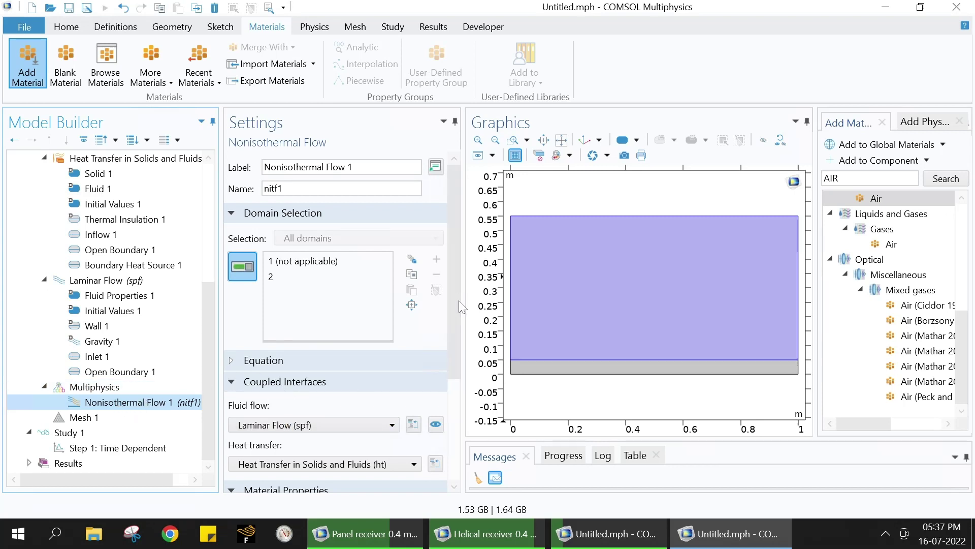
scroll(438, 339, "down", 3)
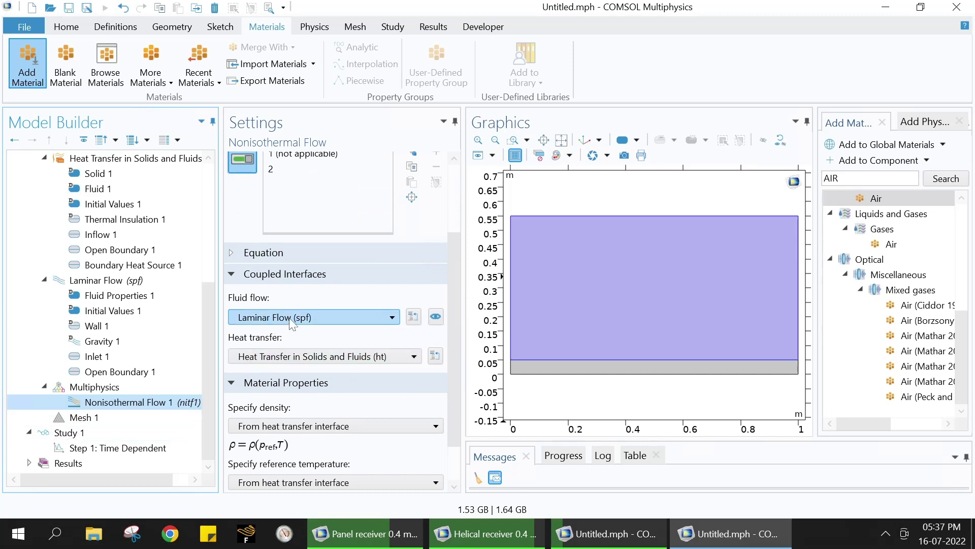
scroll(452, 300, "down", 2)
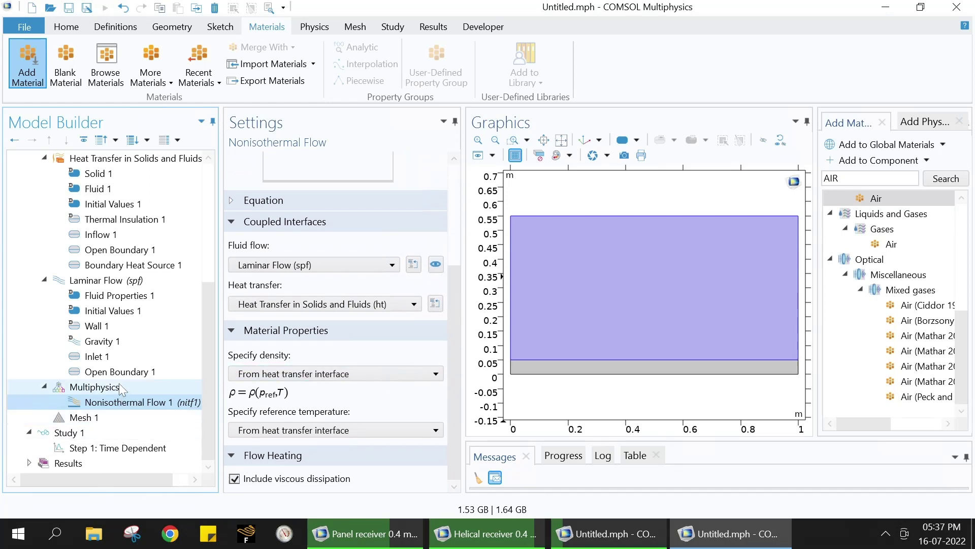
Set Mesh 1 element size to Coarse and build the mesh
left_click(81, 417)
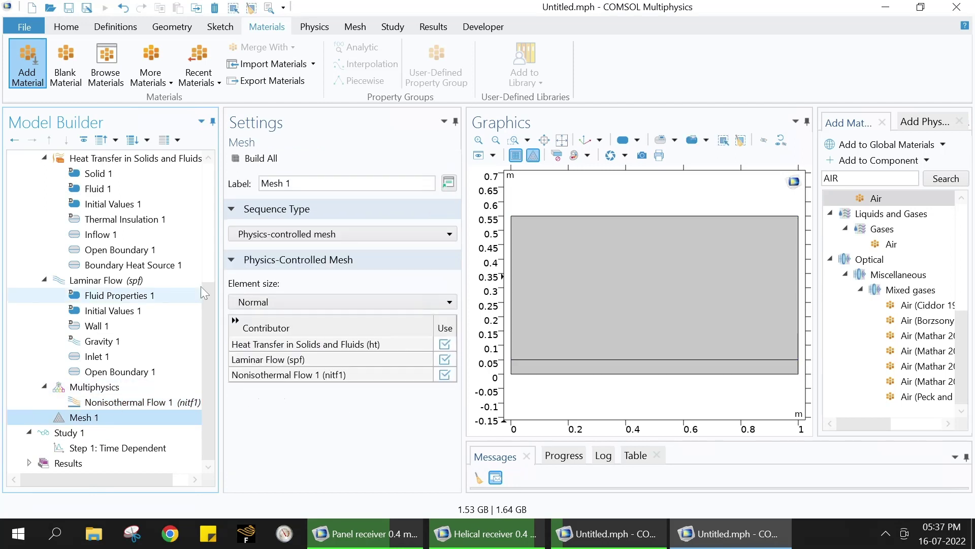
left_click(271, 302)
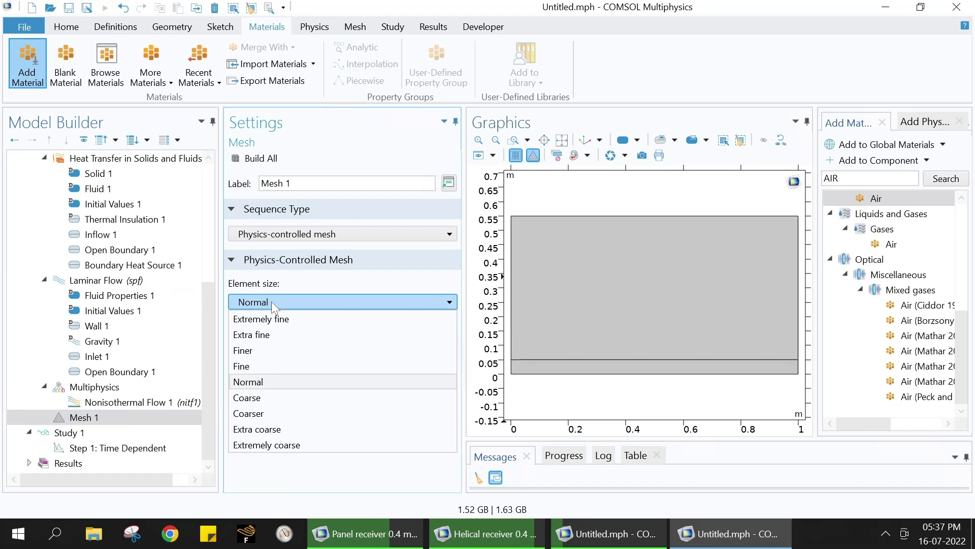
left_click(263, 398)
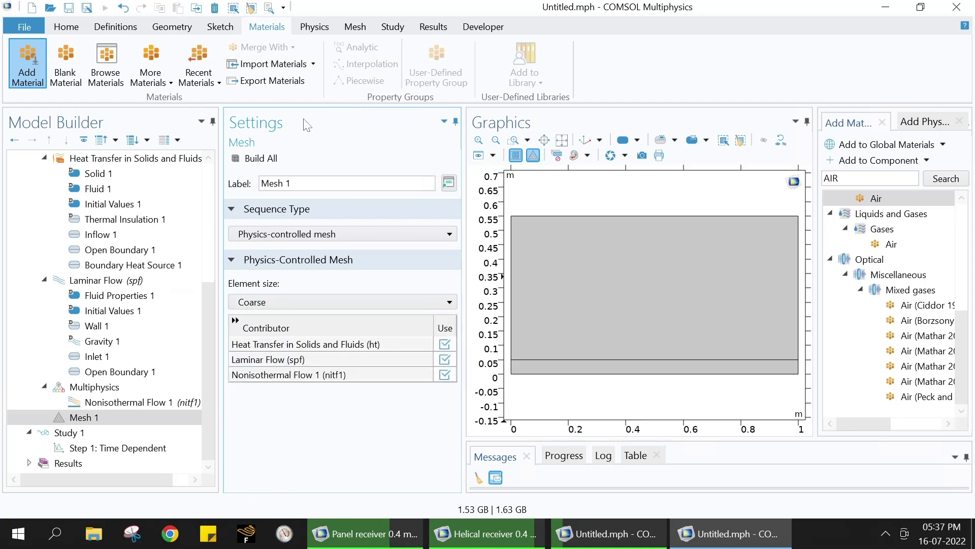
left_click(269, 161)
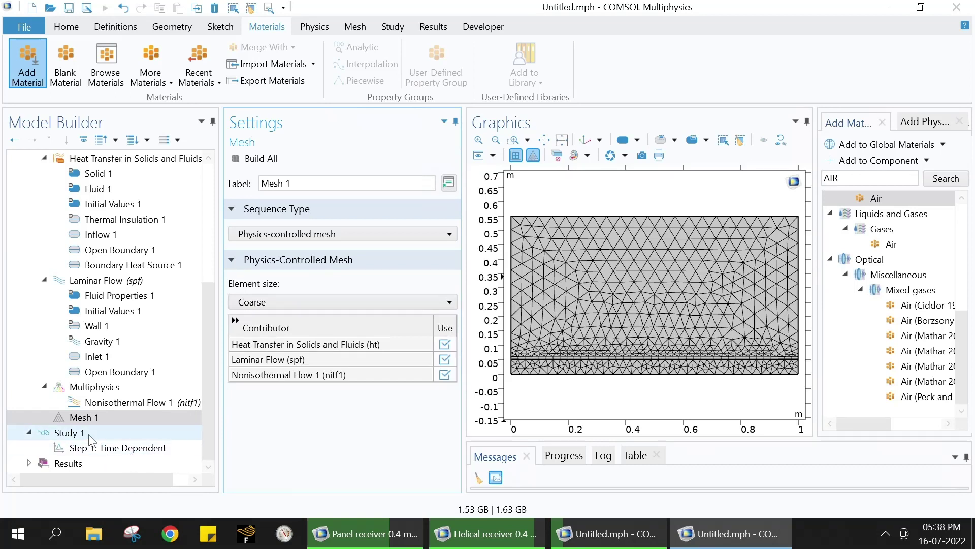
Set the Time Dependent step output times to range(0,1,50), step 1 and stop 50
left_click(66, 433)
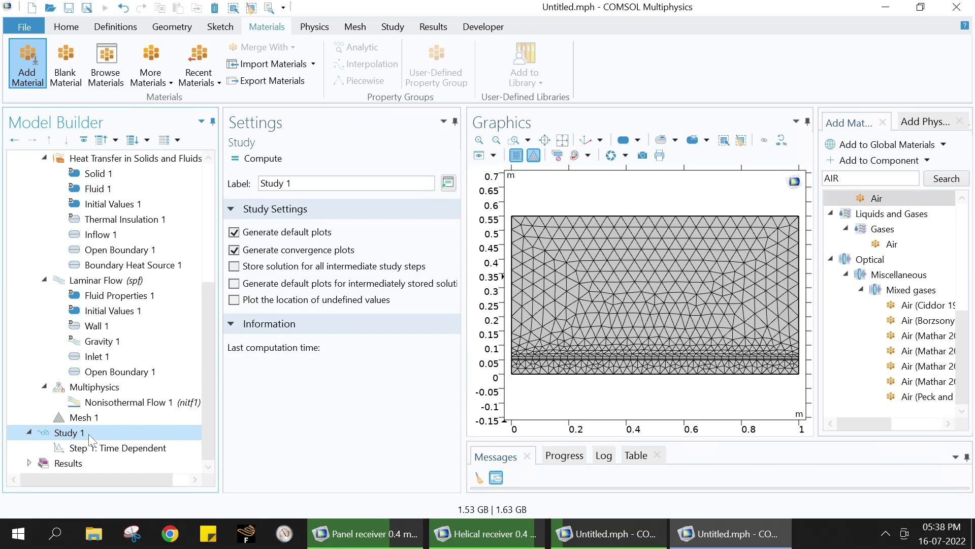
left_click(113, 452)
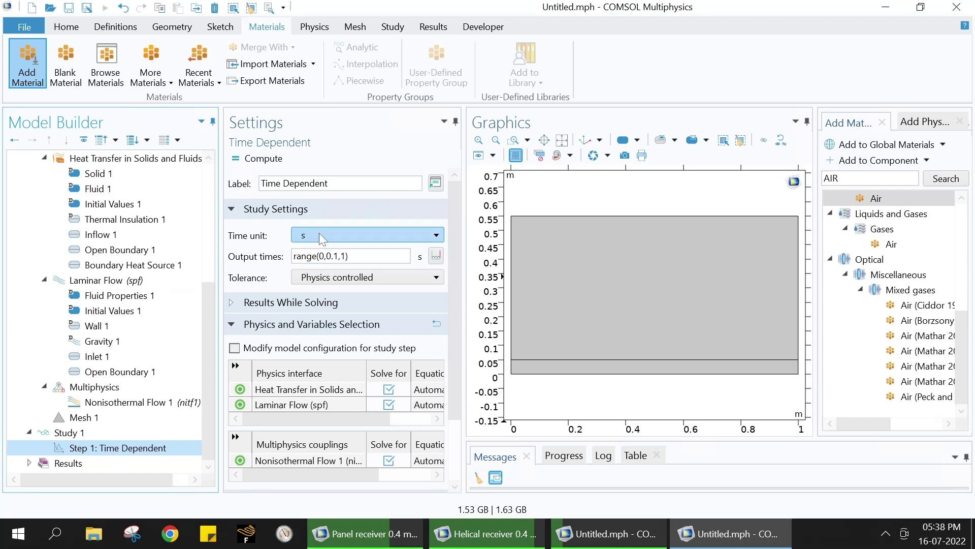
left_click(351, 256)
left_click(436, 254)
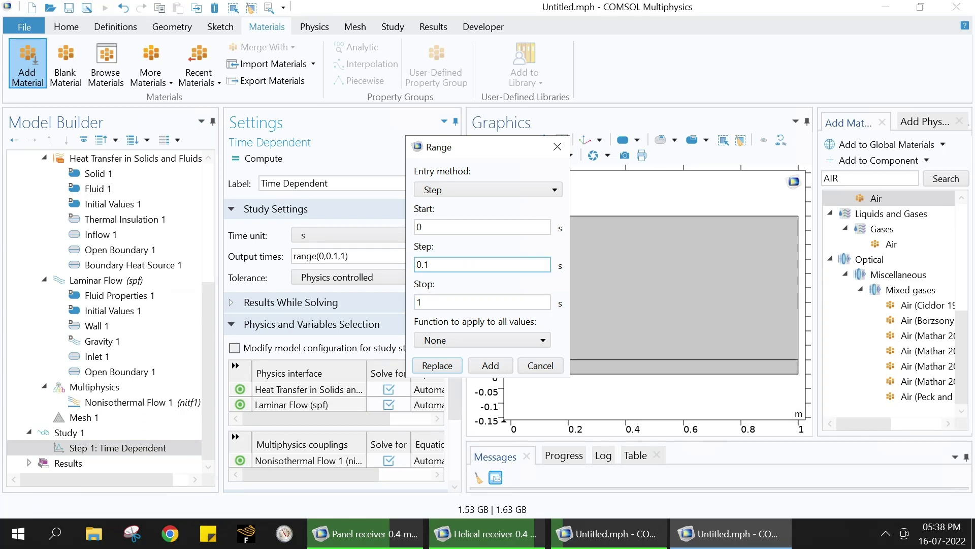
left_click_drag(429, 264, 414, 273)
type("1")
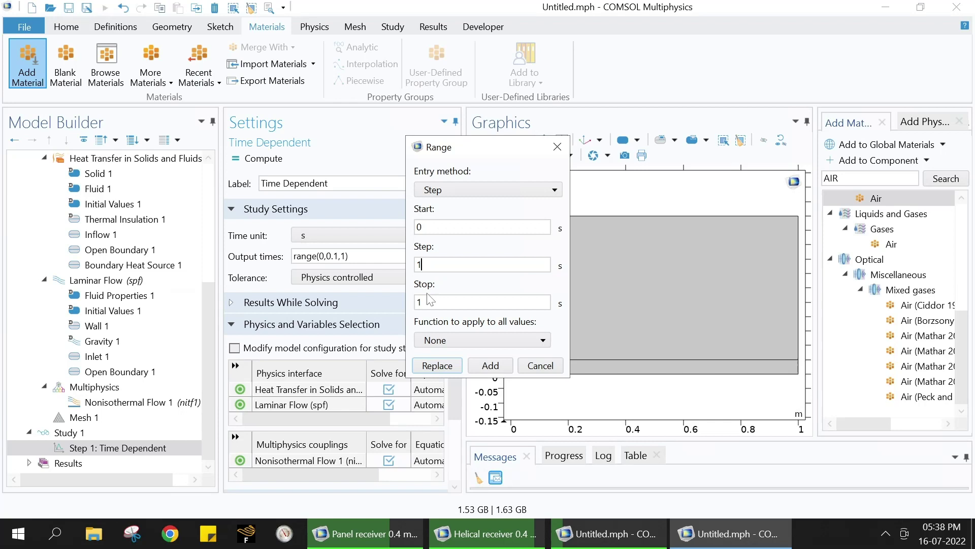
key("Tab")
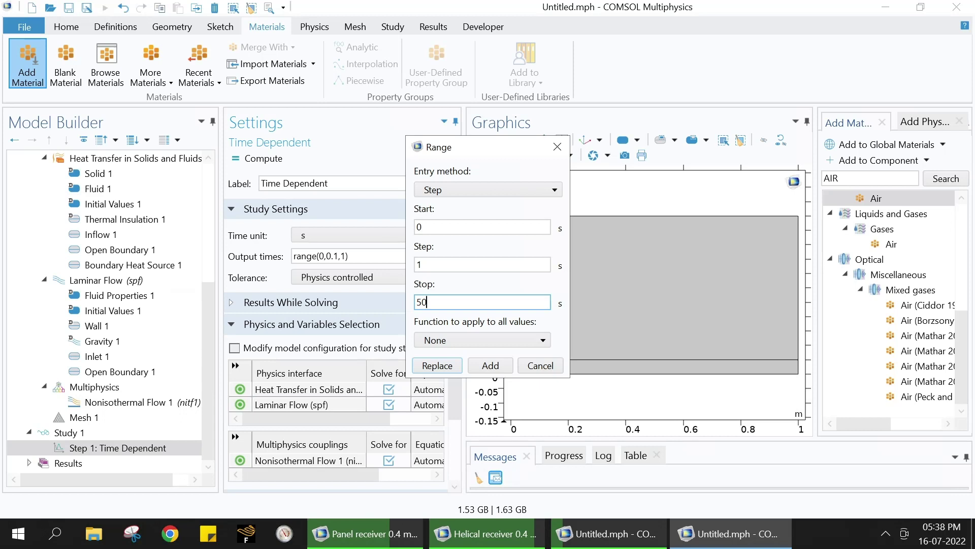
left_click(436, 366)
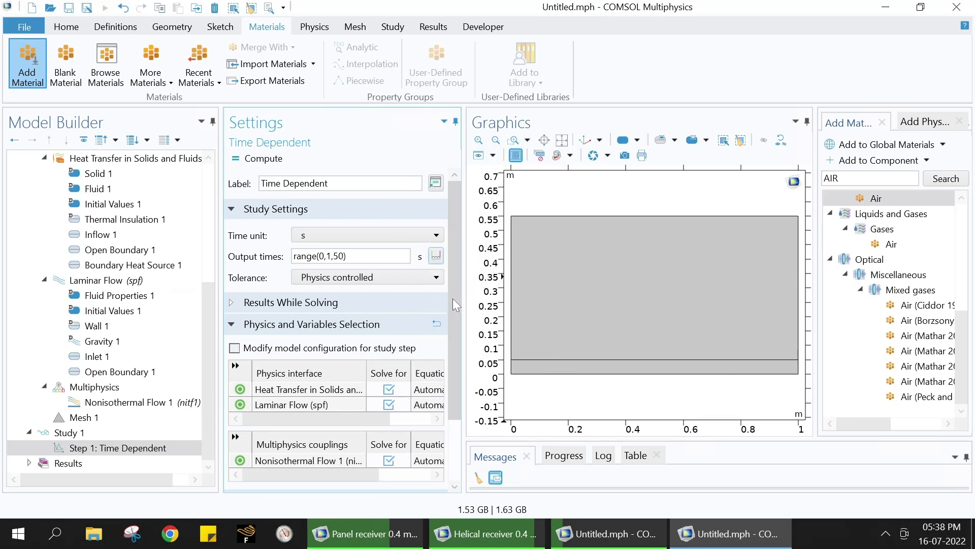
Turn on Plot under Results While Solving and narrow the Settings pane
scroll(456, 306, "down", 3)
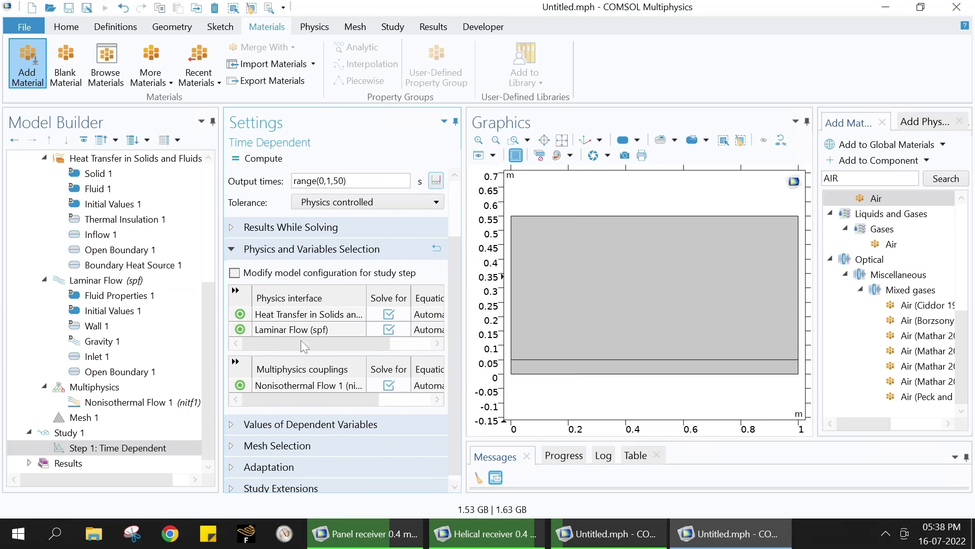
left_click(232, 227)
left_click(238, 250)
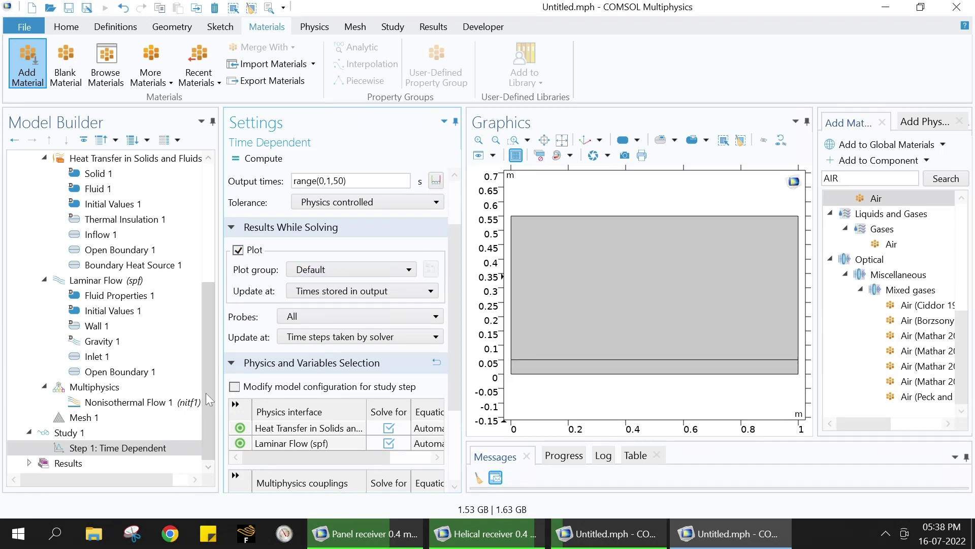
scroll(210, 383, "up", 1)
scroll(213, 375, "down", 1)
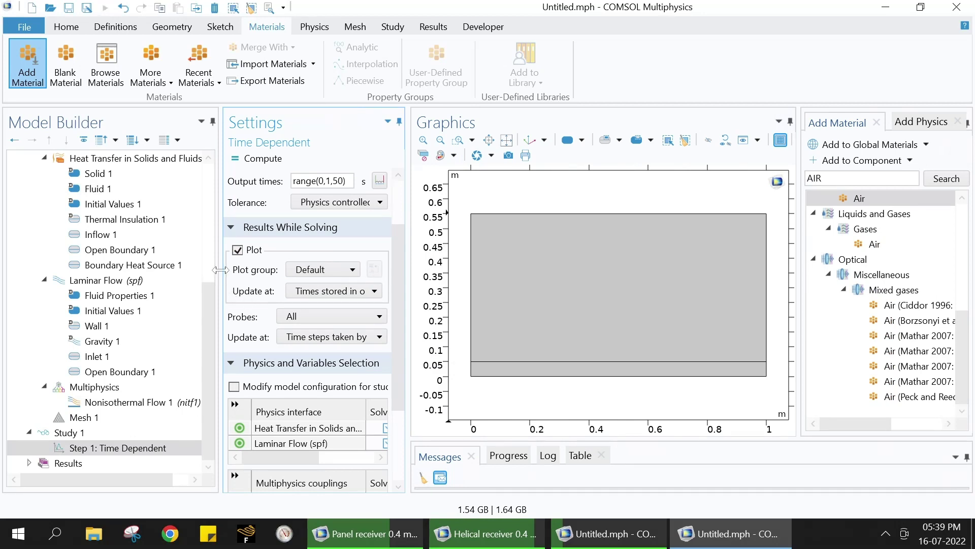
left_click_drag(214, 272, 206, 272)
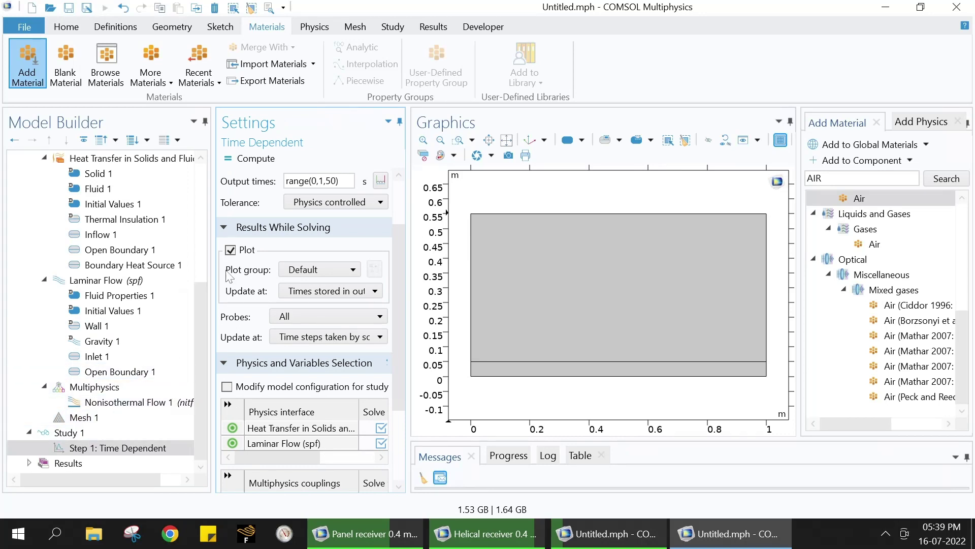
Compute the study to get the Temperature (ht) surface plot at 50 s
left_click(264, 160)
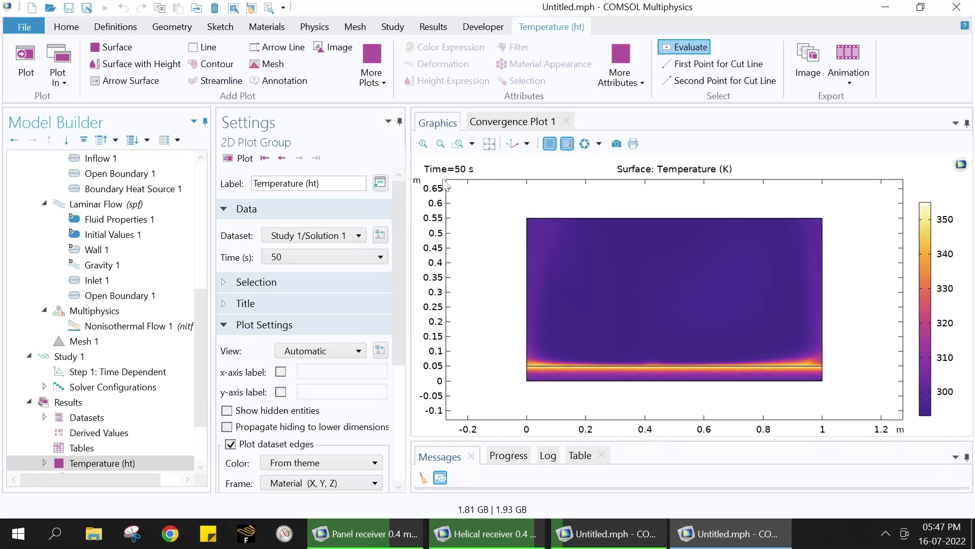
Widen the Settings panel and switch the Temperature (ht) Surface color table to Rainbow
scroll(375, 355, "down", 3)
scroll(375, 356, "down", 2)
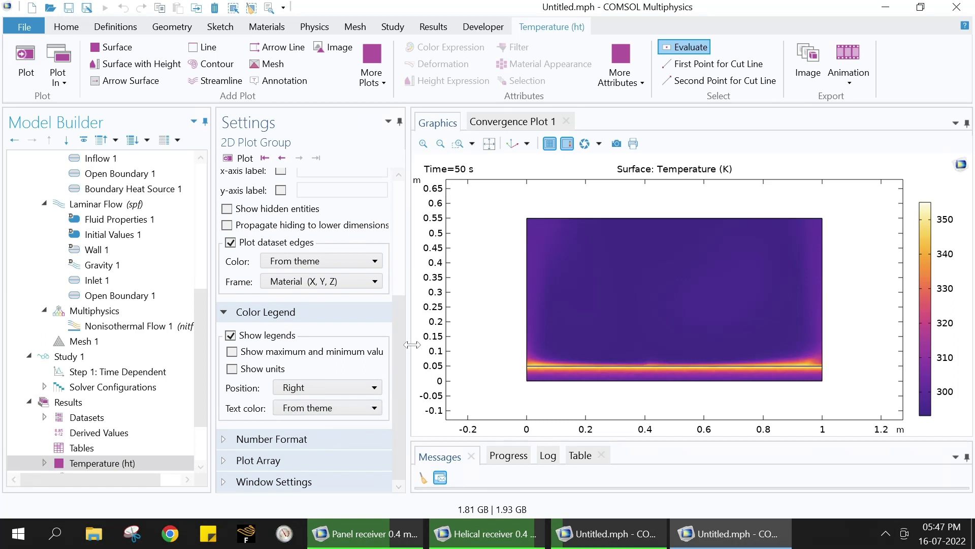
left_click_drag(409, 337, 468, 328)
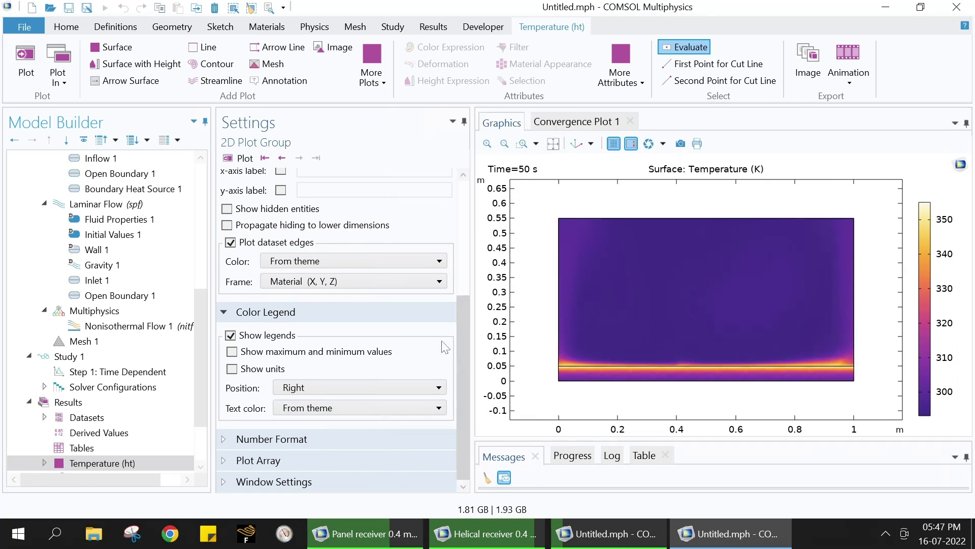
scroll(202, 399, "up", 1)
scroll(198, 406, "down", 5)
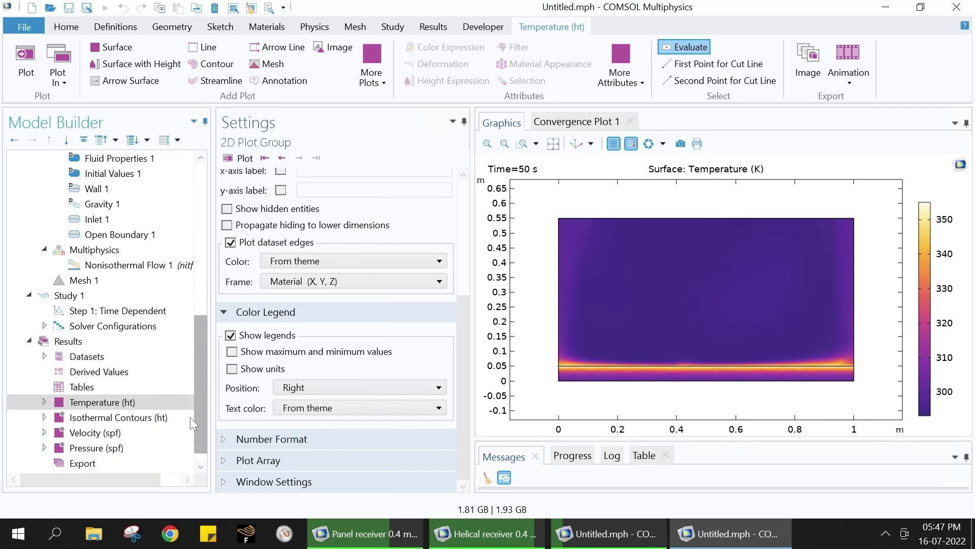
left_click(44, 402)
left_click(73, 418)
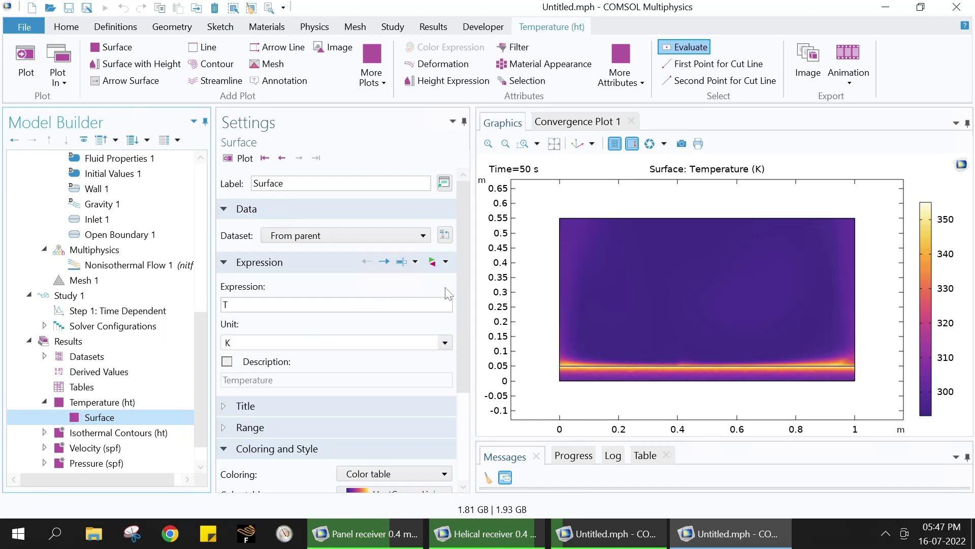
left_click_drag(461, 294, 461, 396)
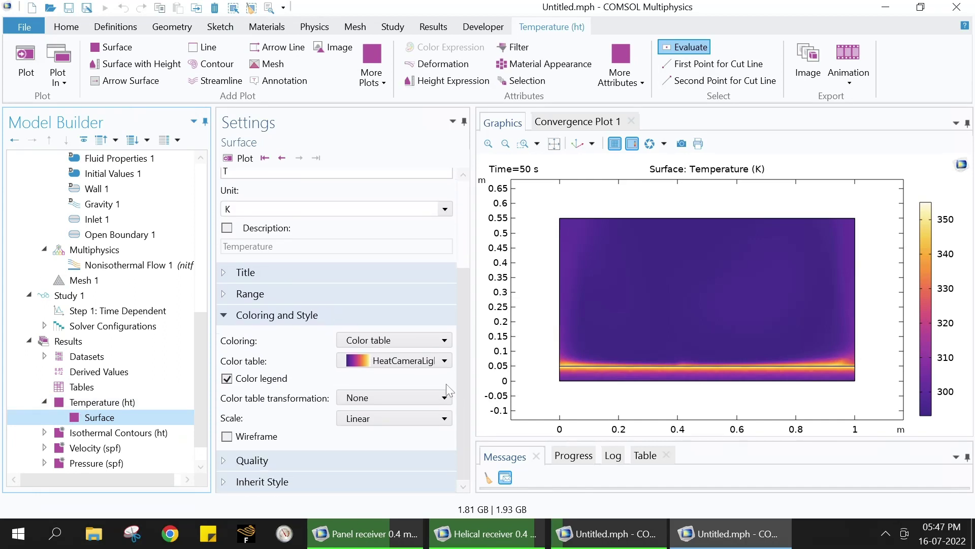
left_click(420, 360)
scroll(406, 284, "down", 2)
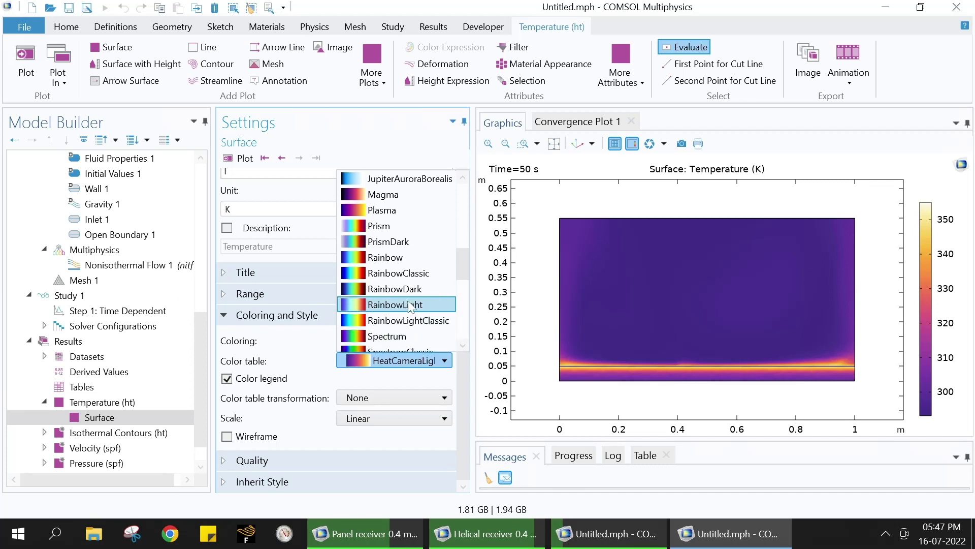
left_click(413, 259)
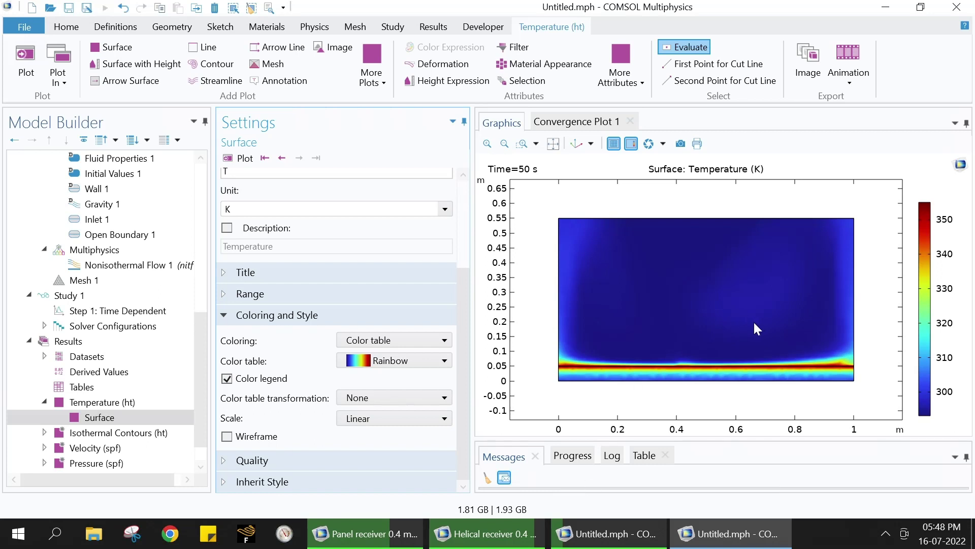
left_click_drag(201, 401, 239, 304)
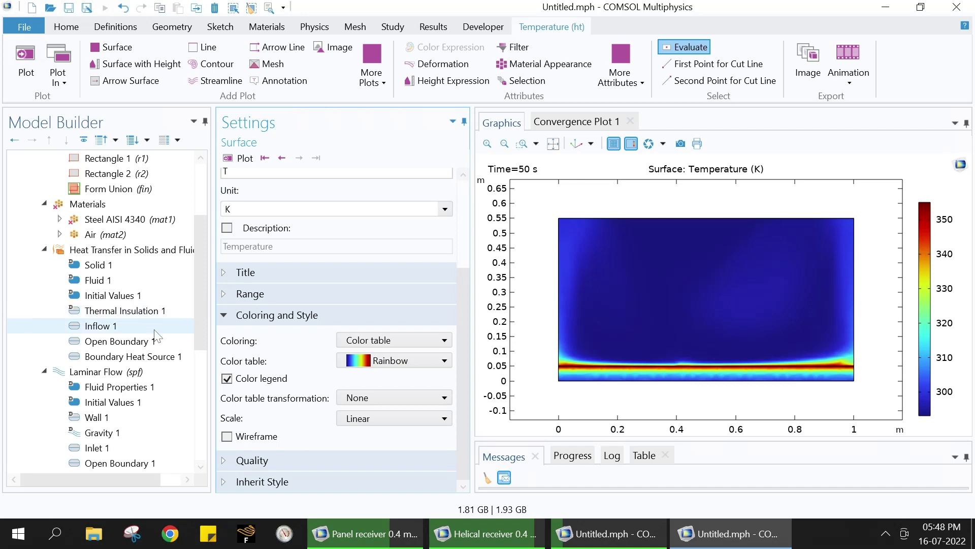
Review the 293.15 K initial temperature and the Time Dependent step settings
left_click(153, 299)
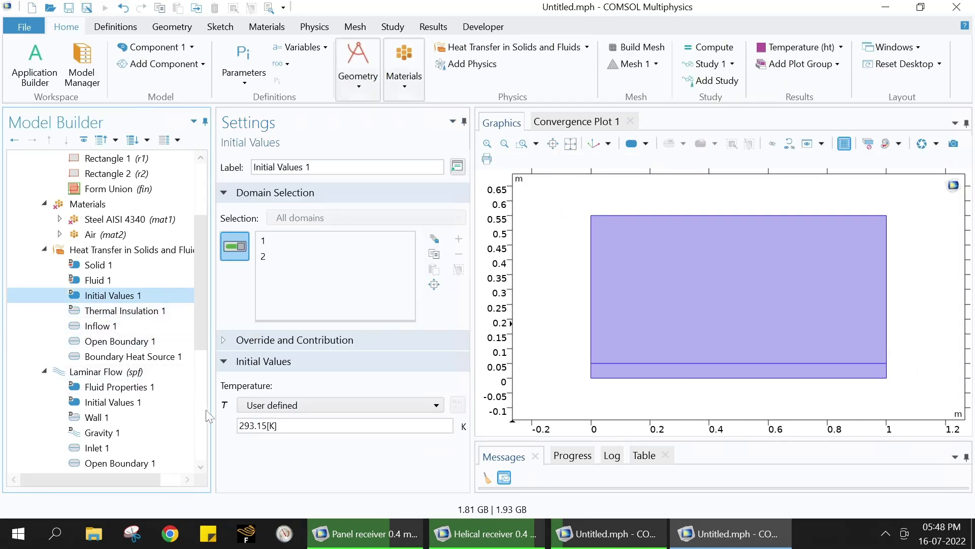
left_click(257, 427)
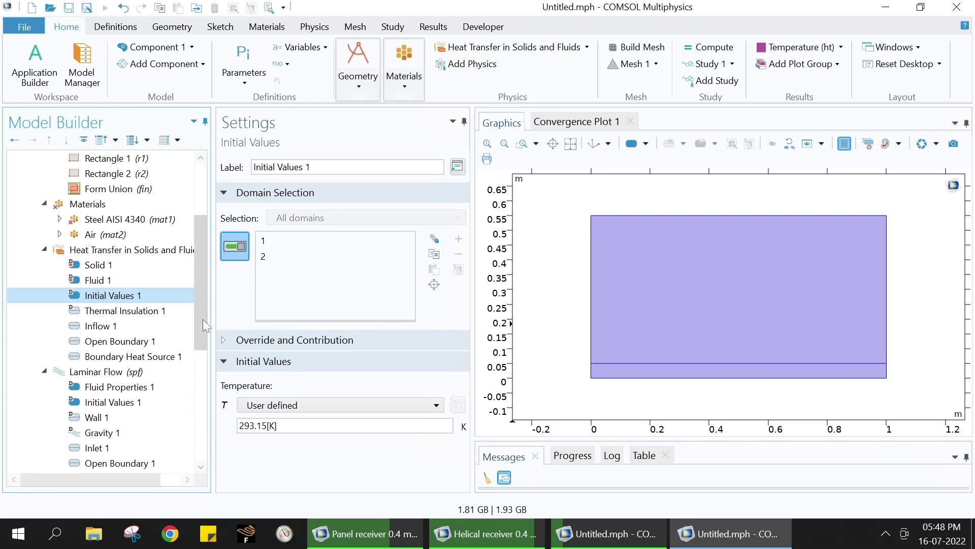
scroll(200, 320, "down", 2)
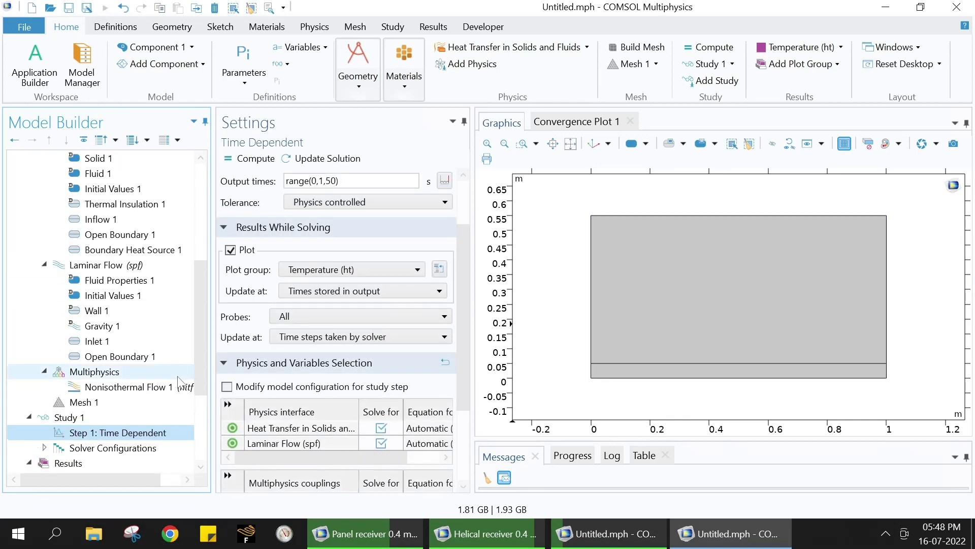
scroll(186, 375, "down", 1)
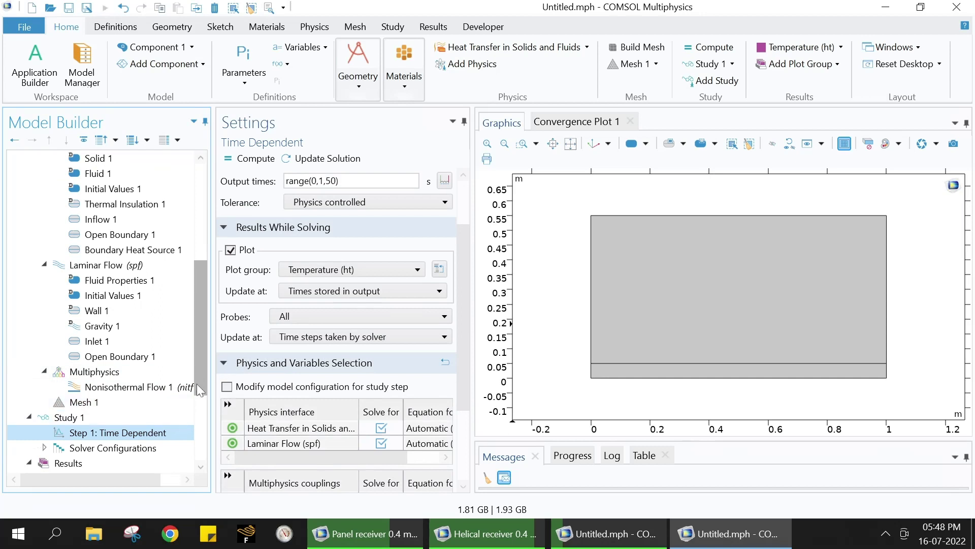
scroll(195, 392, "down", 2)
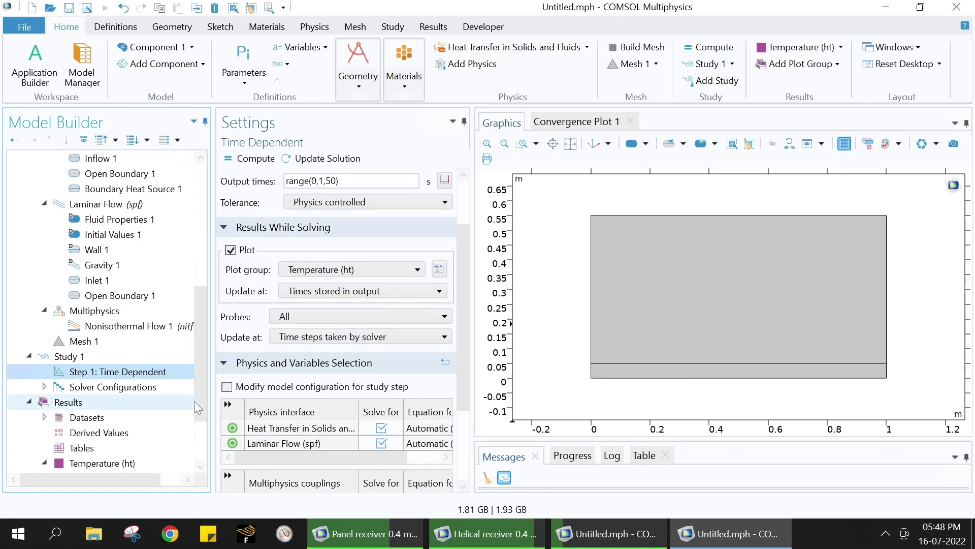
scroll(196, 406, "down", 1)
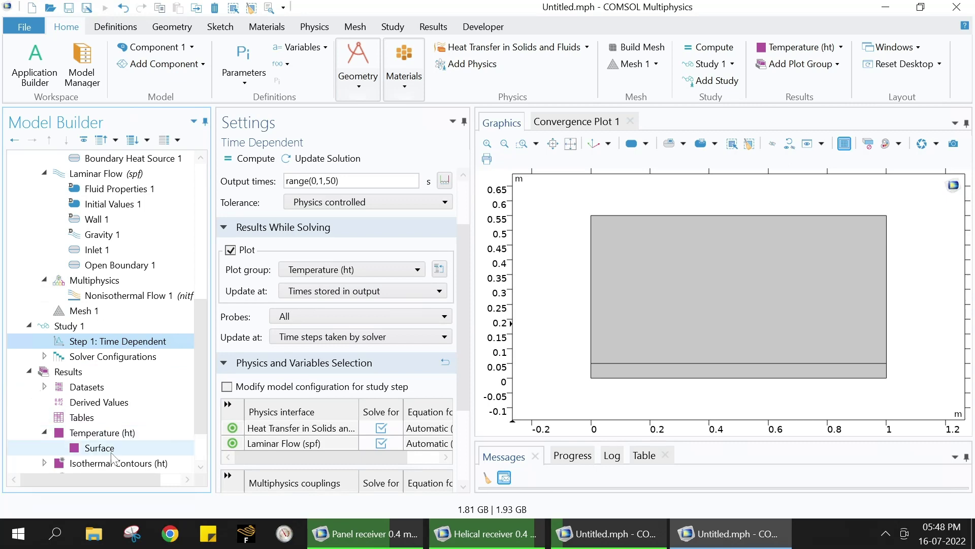
Return to the Surface plot and bring up the Derived Values evaluation options
left_click(100, 448)
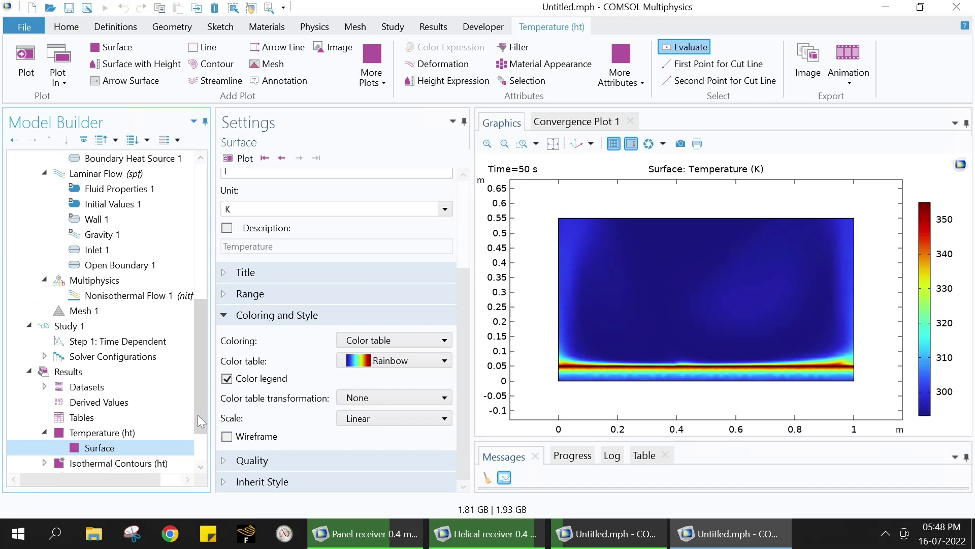
left_click_drag(197, 415, 203, 463)
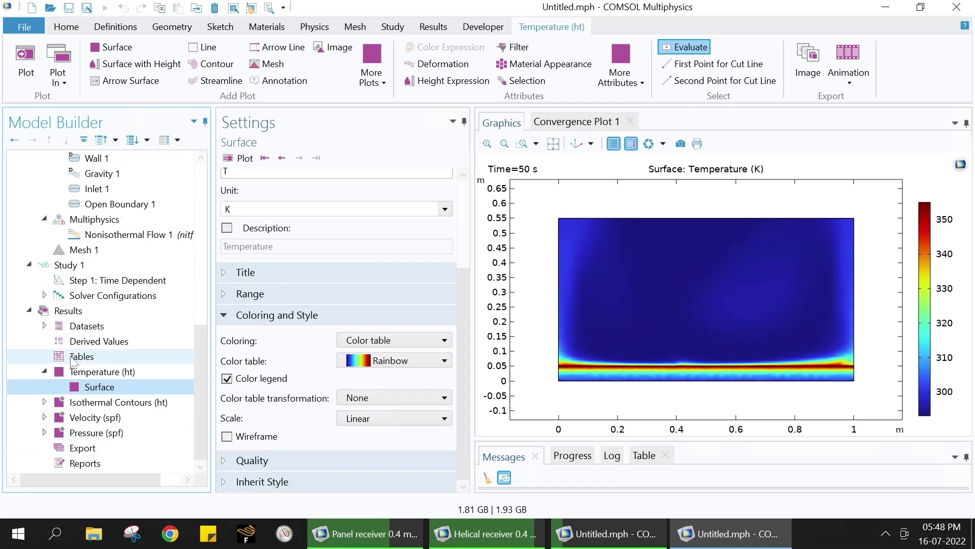
left_click(84, 345)
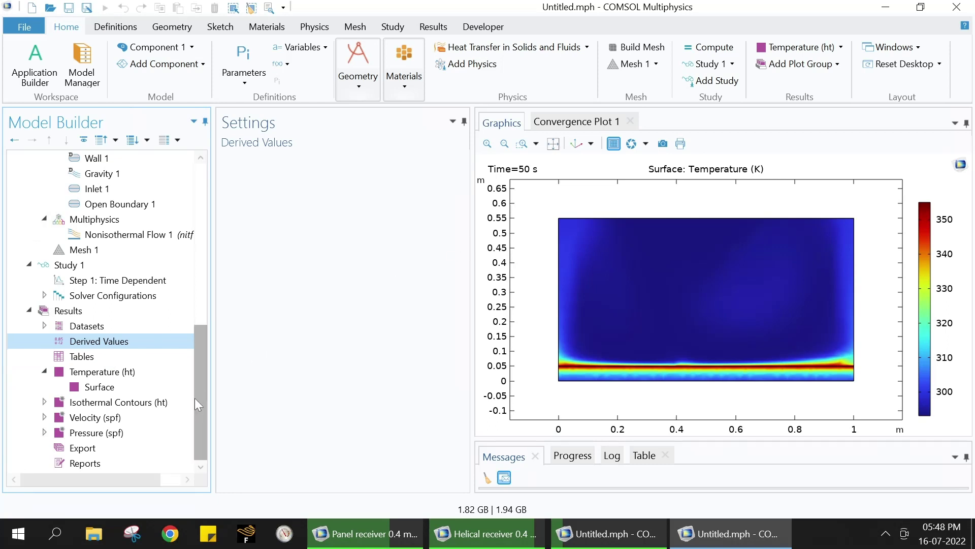
scroll(194, 398, "up", 2)
Add Surface Average 1 over domain 2 and evaluate it into Table 1
right_click(114, 373)
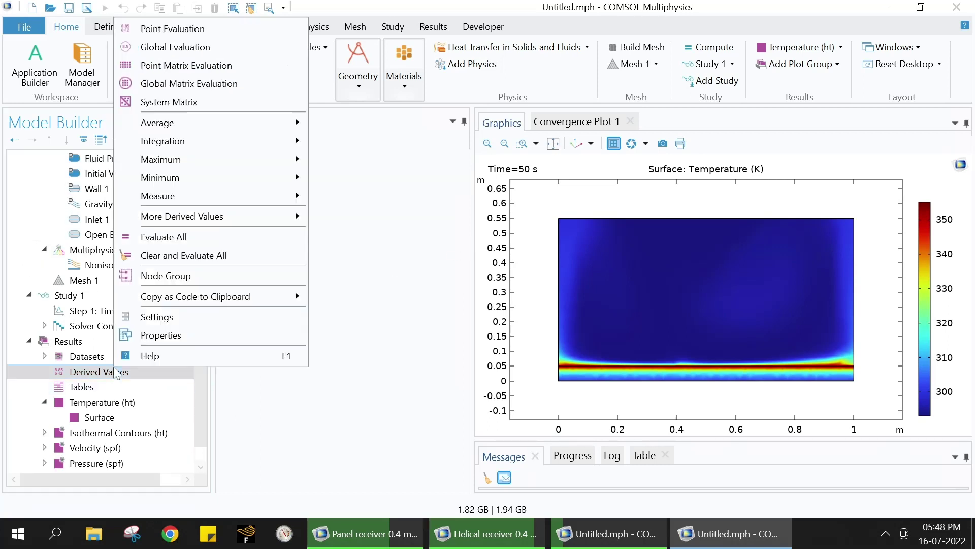
mouse_move(283, 125)
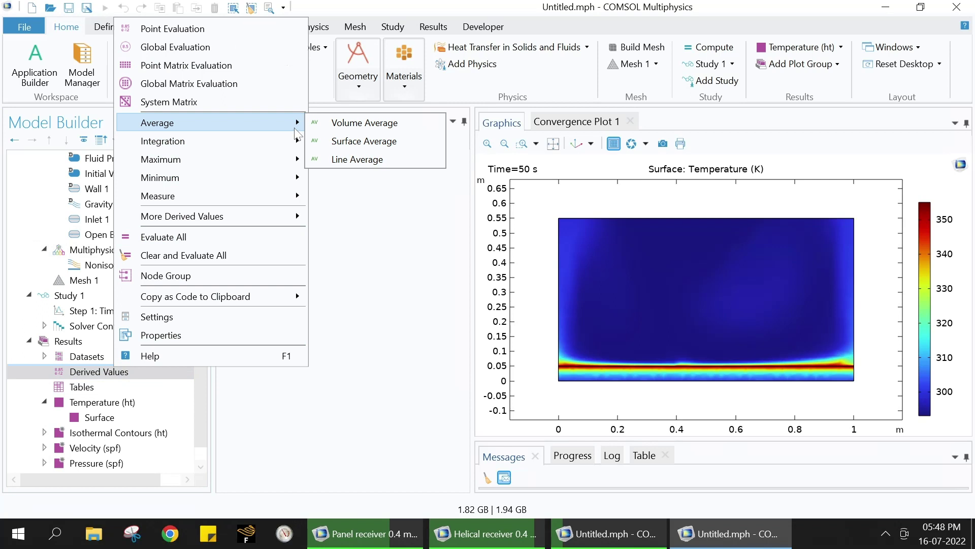
left_click(347, 142)
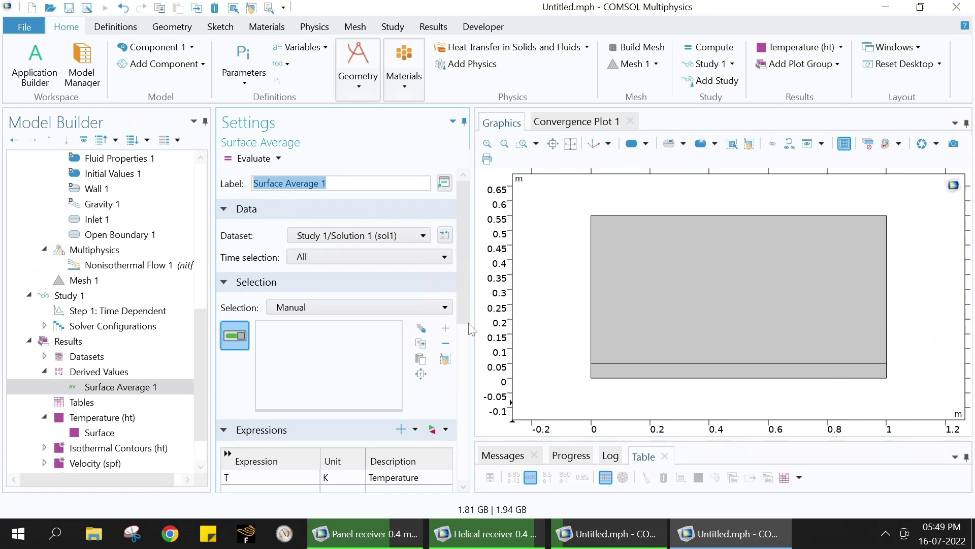
left_click(645, 281)
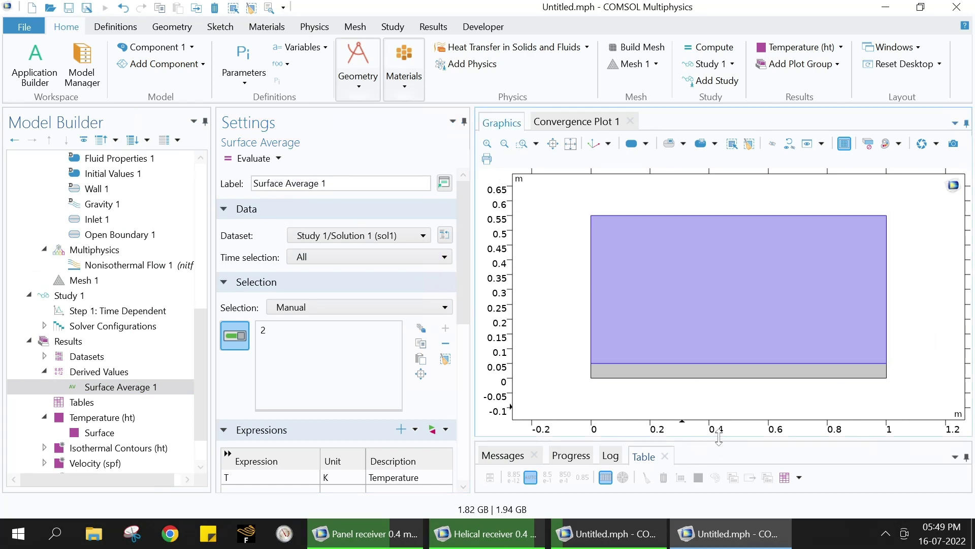
left_click_drag(718, 438, 747, 354)
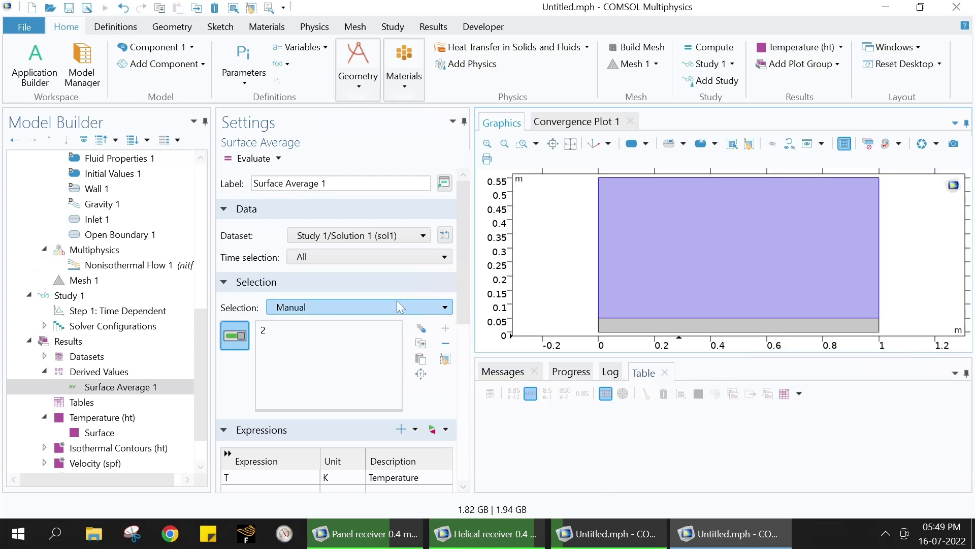
left_click(254, 159)
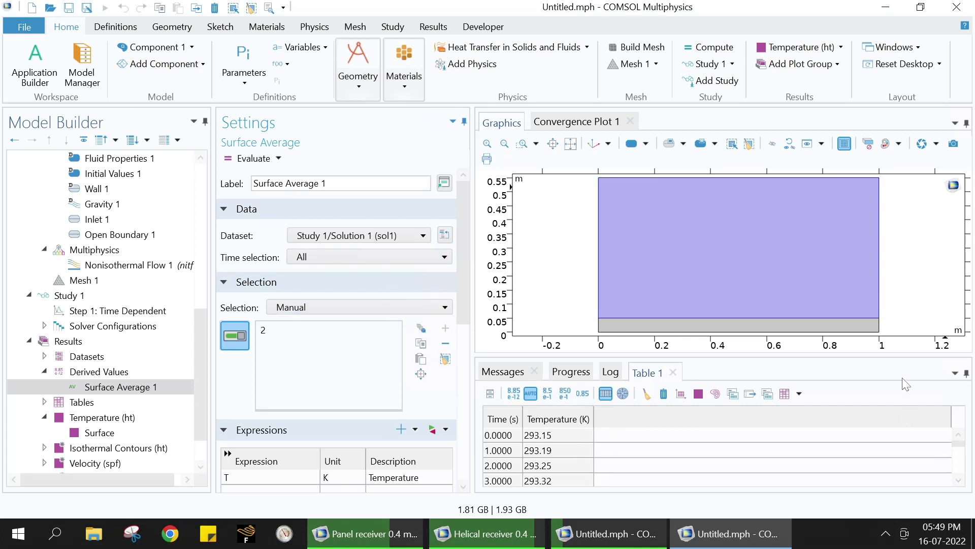
Scroll through Table 1's average temperatures, reaching 295.34 K at 20 s
left_click(959, 481)
left_click(959, 482)
left_click(959, 481)
left_click(959, 482)
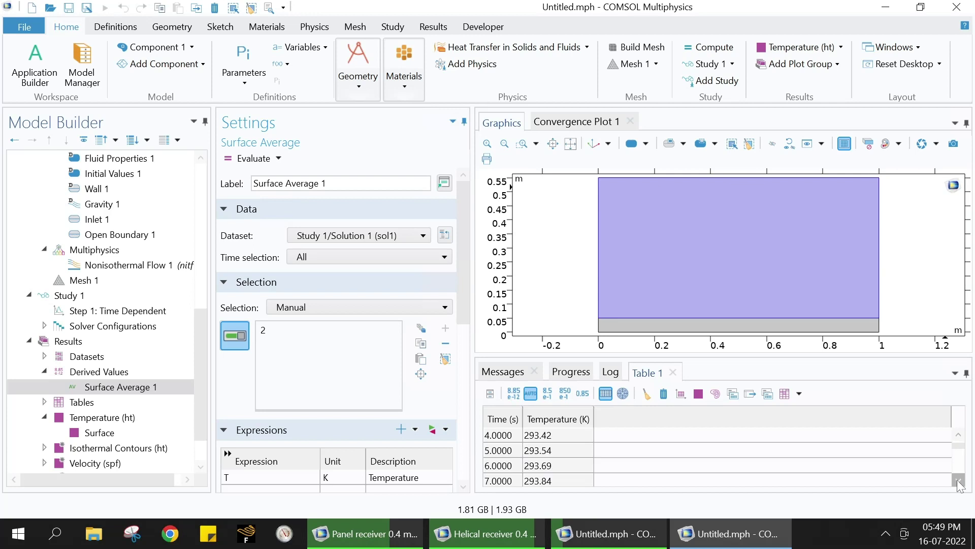
left_click(959, 481)
left_click(959, 482)
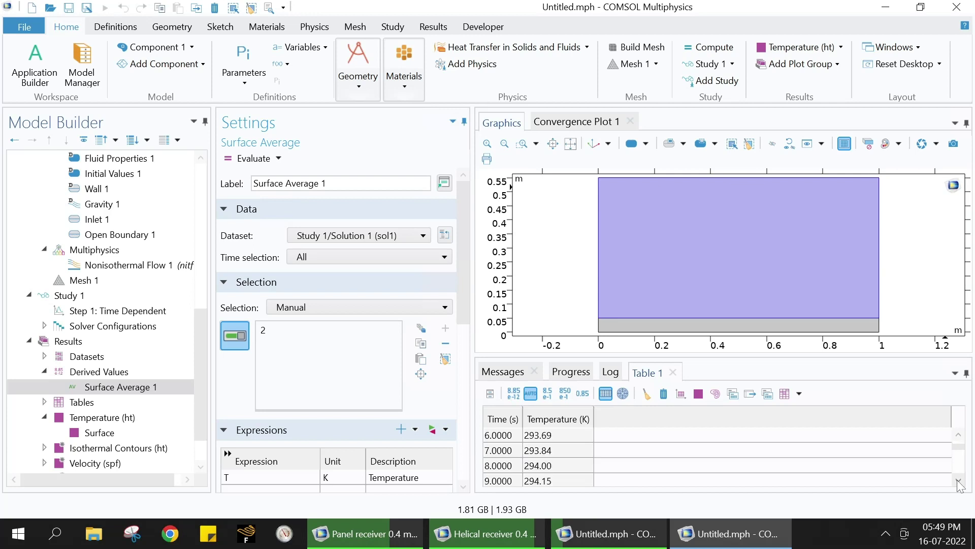
left_click(959, 482)
left_click(959, 482)
left_click(959, 482)
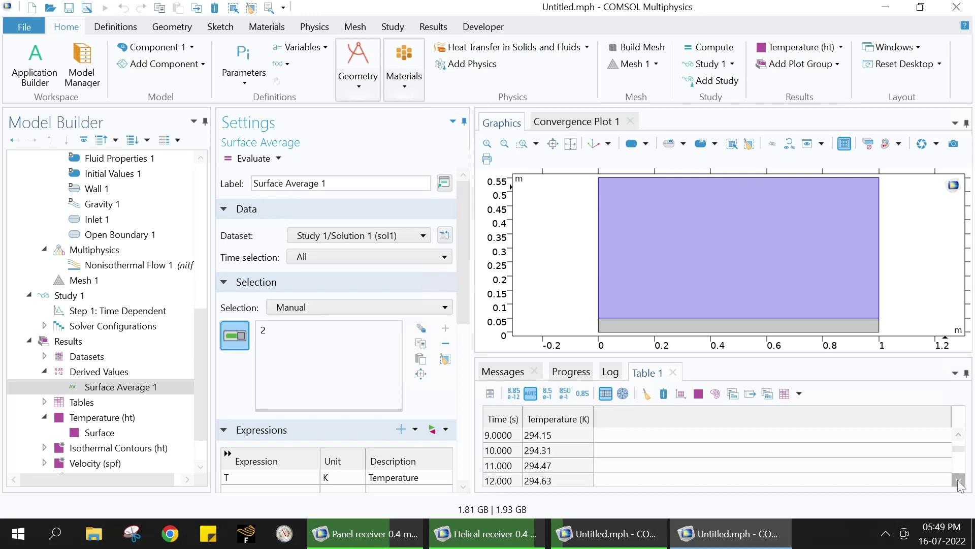
left_click(959, 482)
left_click(959, 481)
left_click(959, 482)
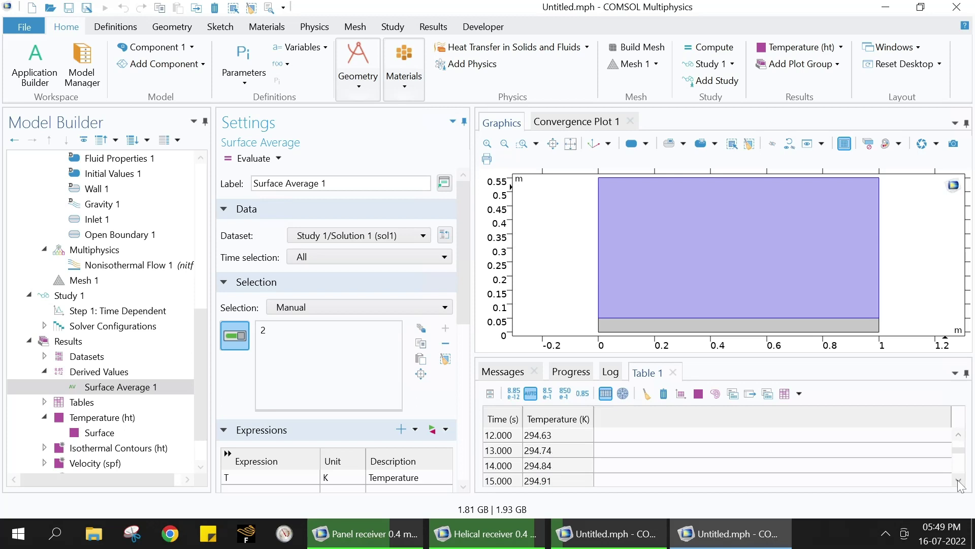
left_click(959, 481)
left_click(959, 481)
left_click(959, 481)
left_click(960, 482)
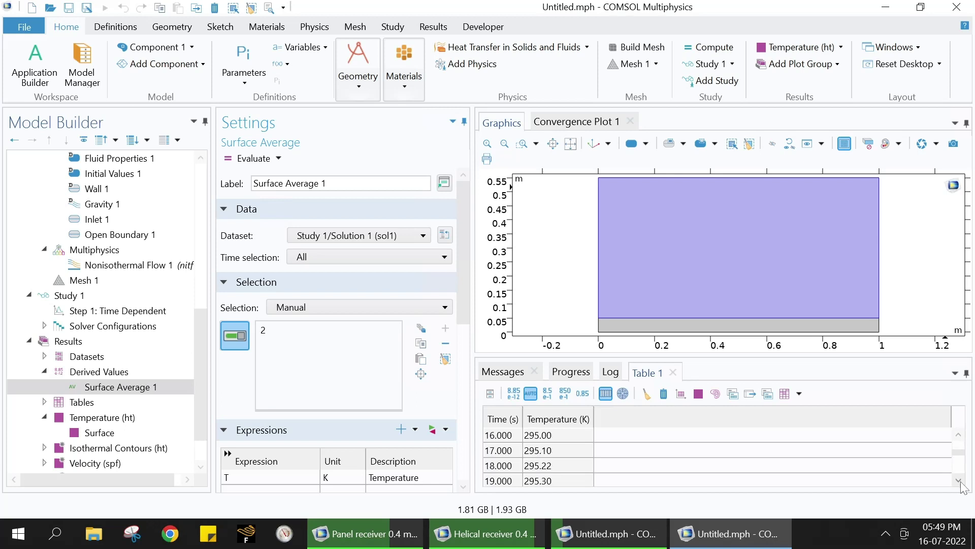
left_click(961, 482)
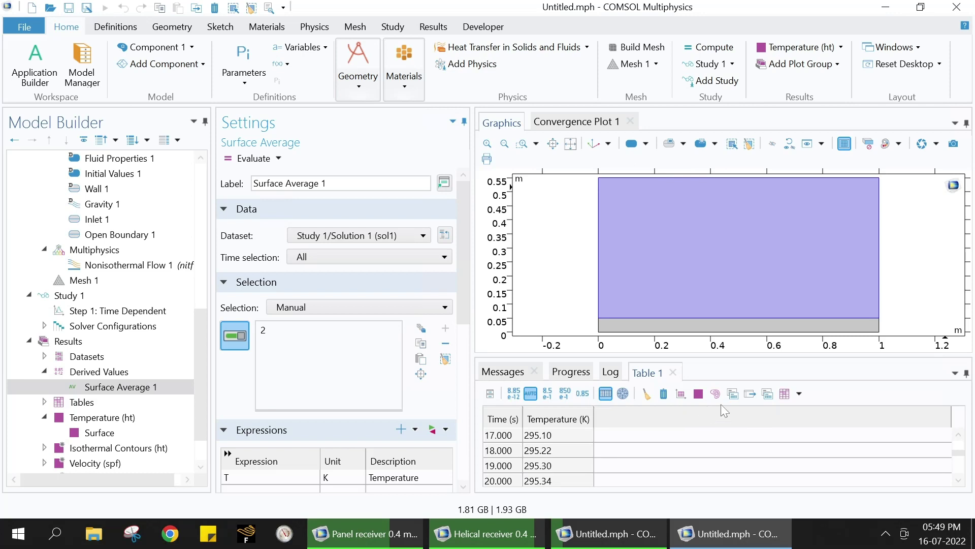
Evaluate the last-time-step surface average for domain 2 into a cleared Table 1, giving 295.98 K
left_click(384, 255)
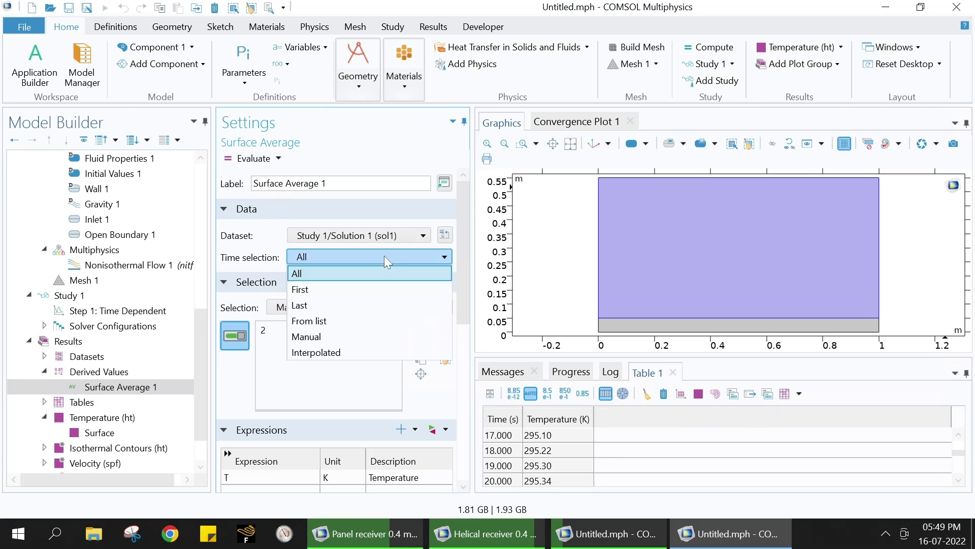
left_click(349, 306)
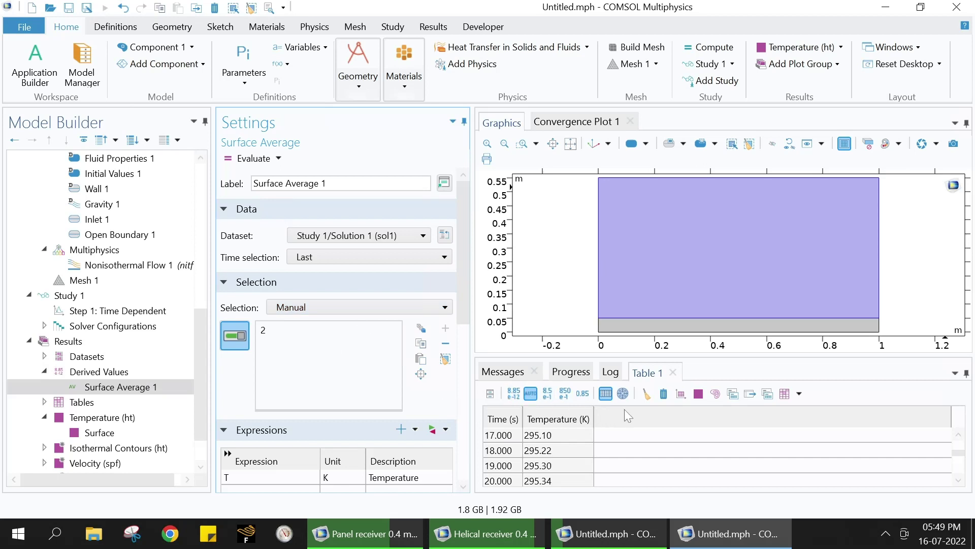
left_click(646, 396)
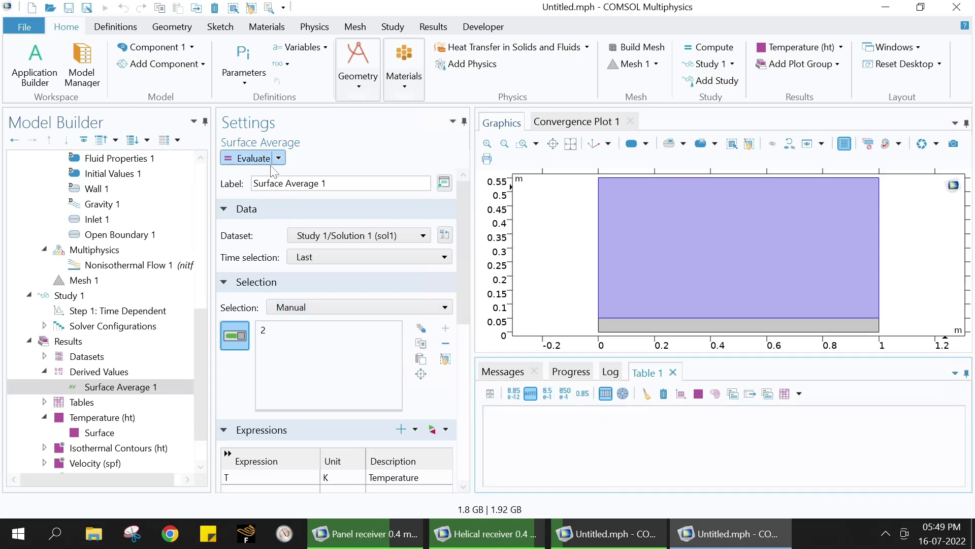
left_click(254, 159)
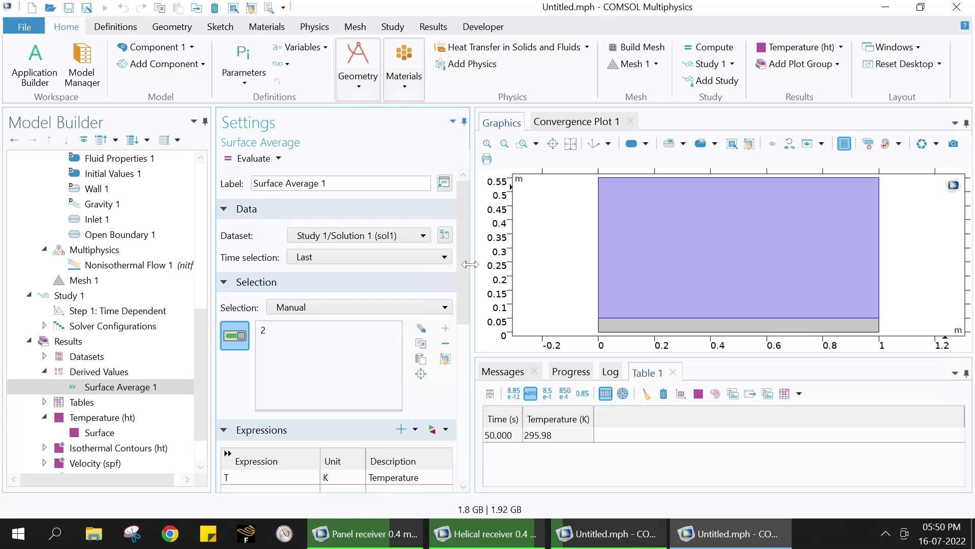
Switch the surface average to plate domain 1 and re-evaluate, adding 319.92 K at 50 s
mouse_move(464, 267)
left_mouse_down()
mouse_move(458, 298)
mouse_move(459, 286)
left_mouse_up()
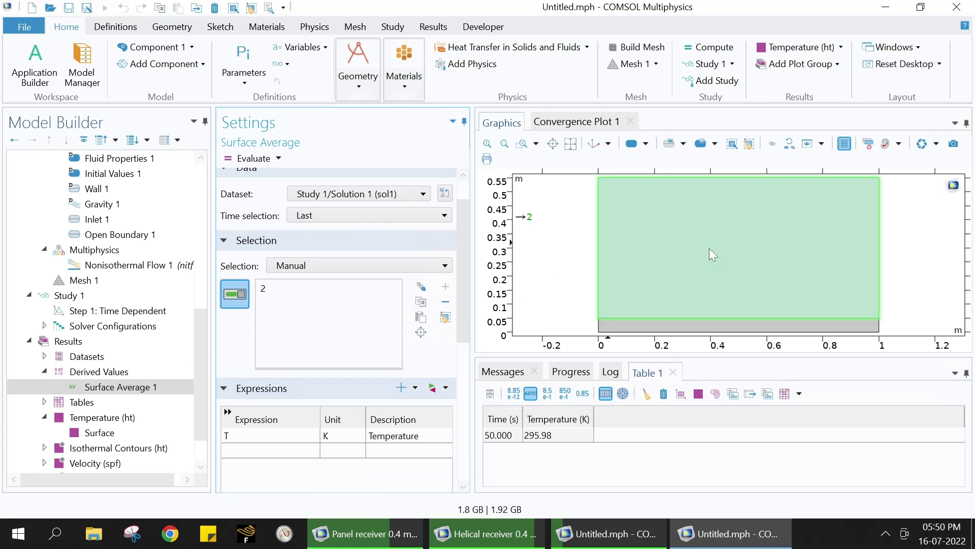
left_click(709, 259)
left_click(615, 324)
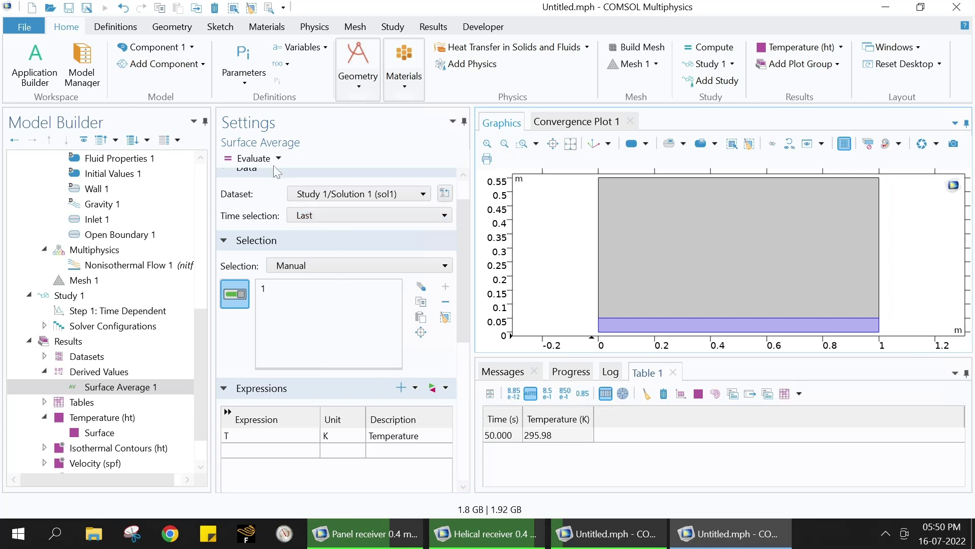
left_click(251, 164)
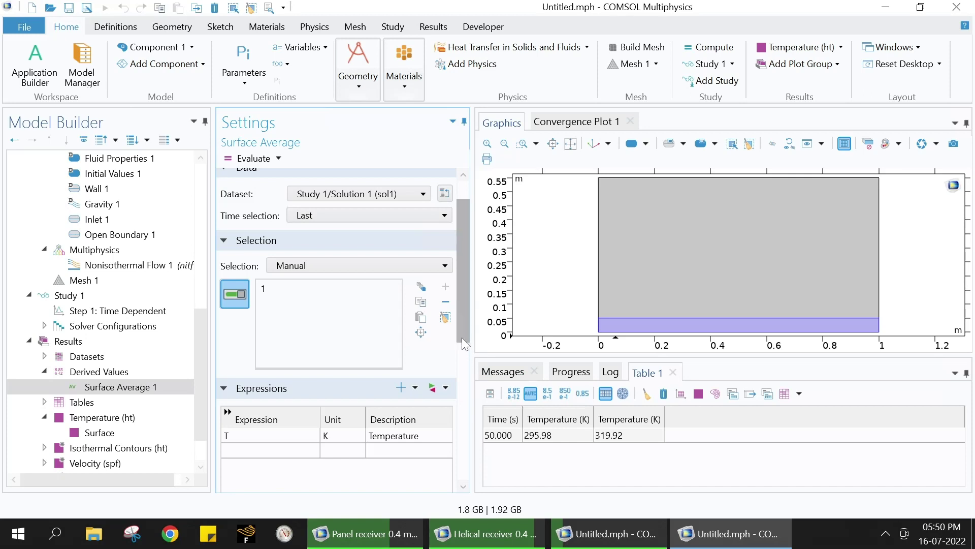
scroll(462, 338, "down", 1)
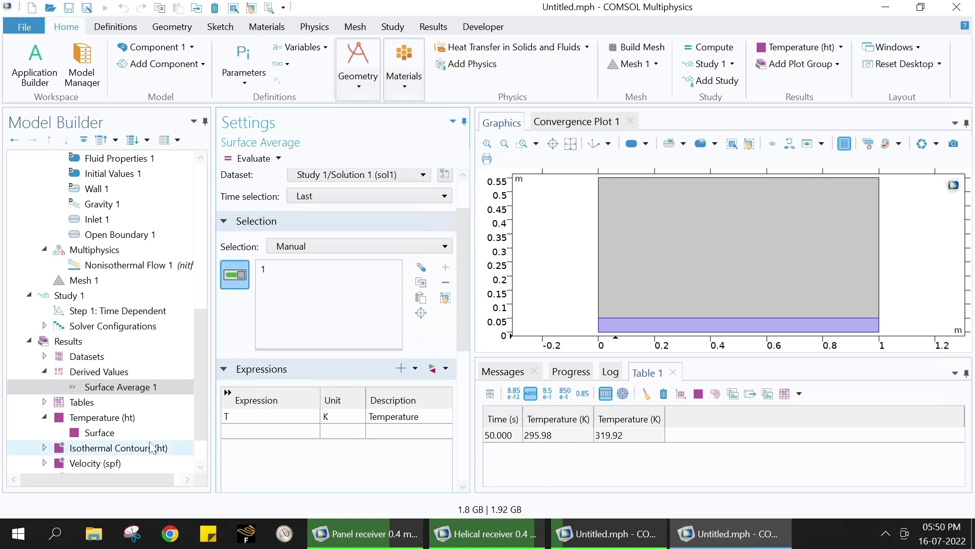
Add a Line Average over boundary 4 at the last time step, giving 353.70 K in Table 2
left_click(123, 373)
right_click(123, 372)
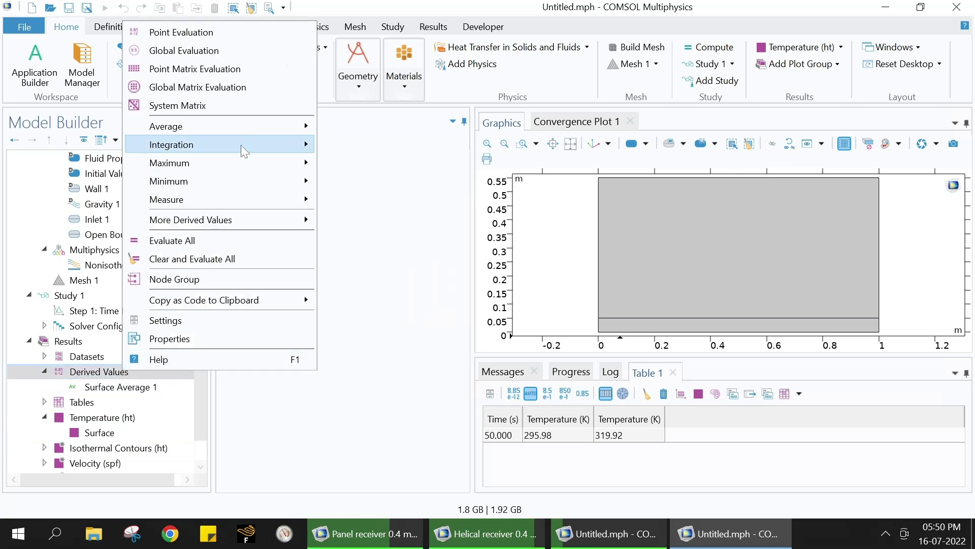
mouse_move(270, 128)
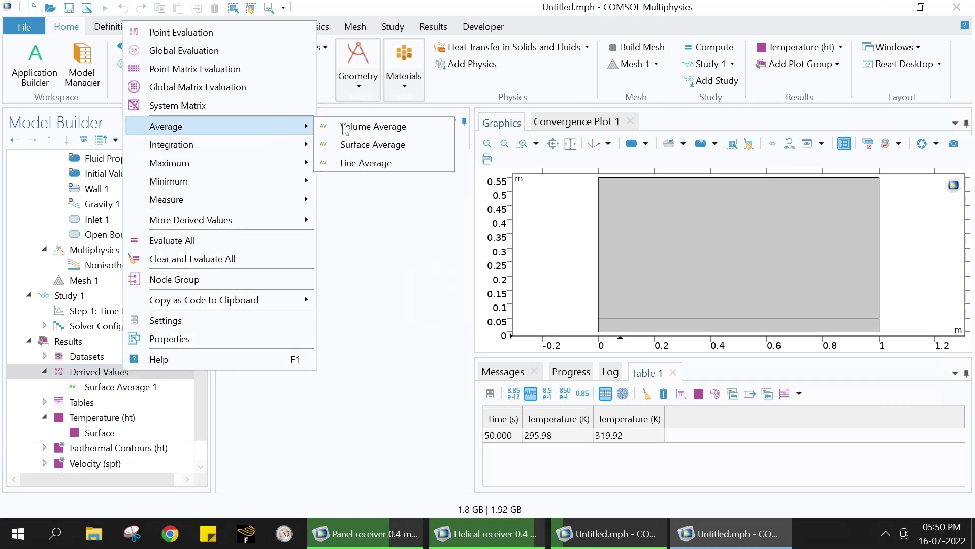
left_click(351, 164)
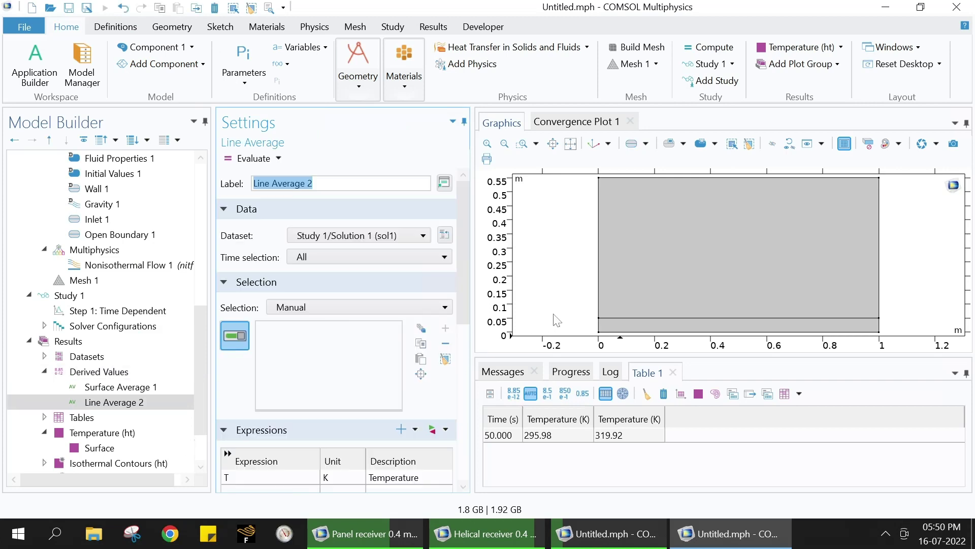
left_click(629, 320)
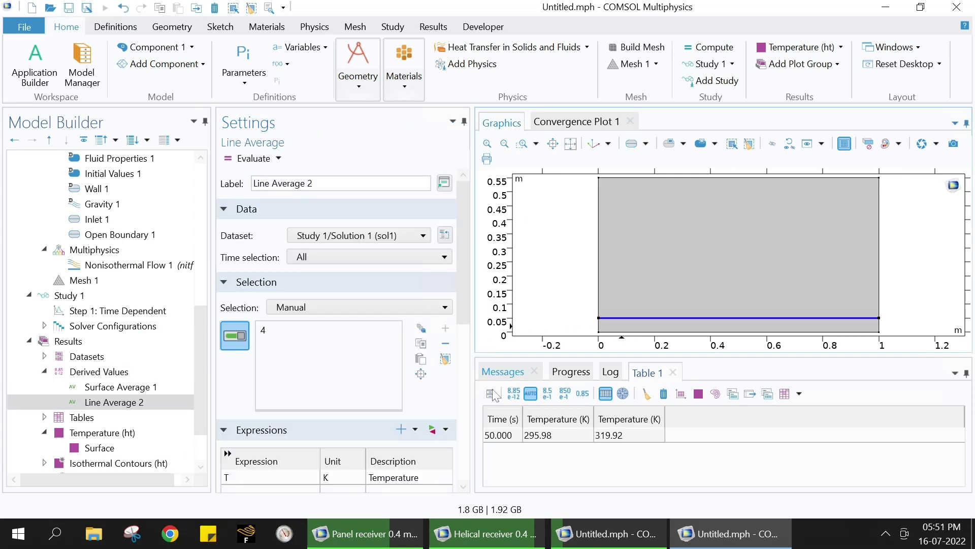
scroll(465, 278, "down", 1)
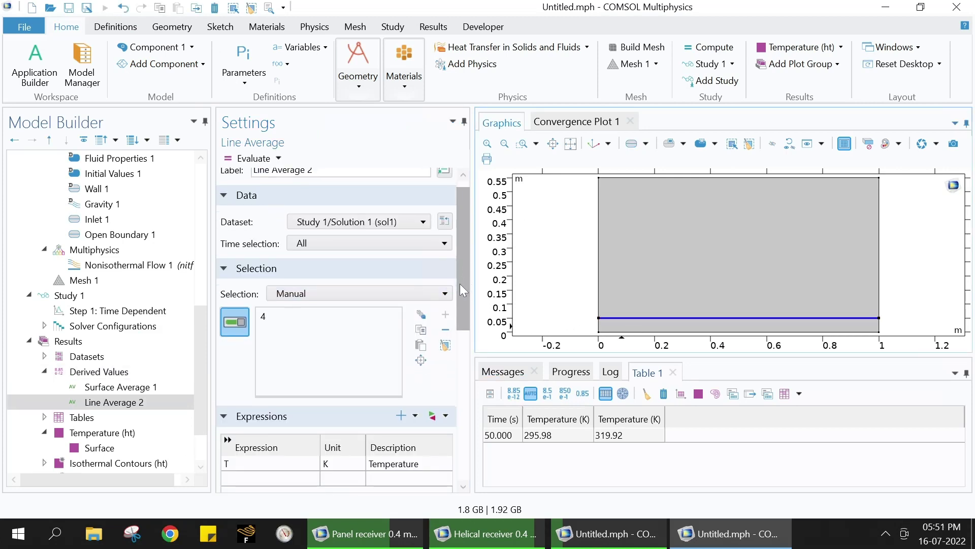
left_click(426, 244)
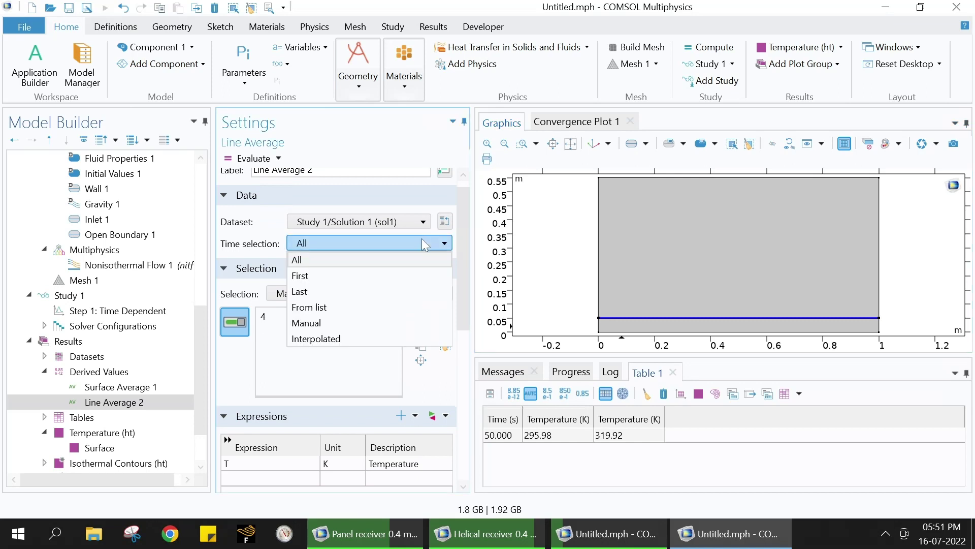
left_click(378, 292)
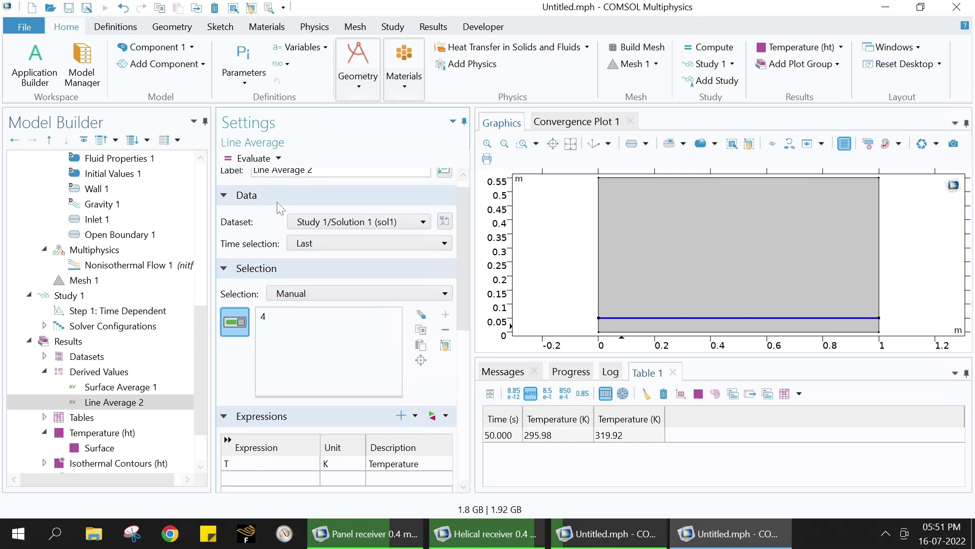
left_click(252, 161)
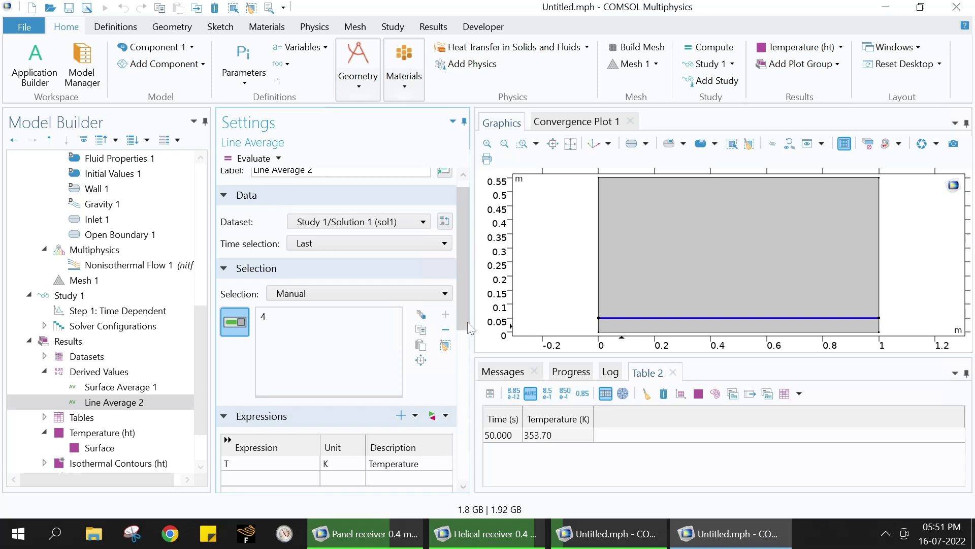
left_click_drag(467, 322, 465, 344)
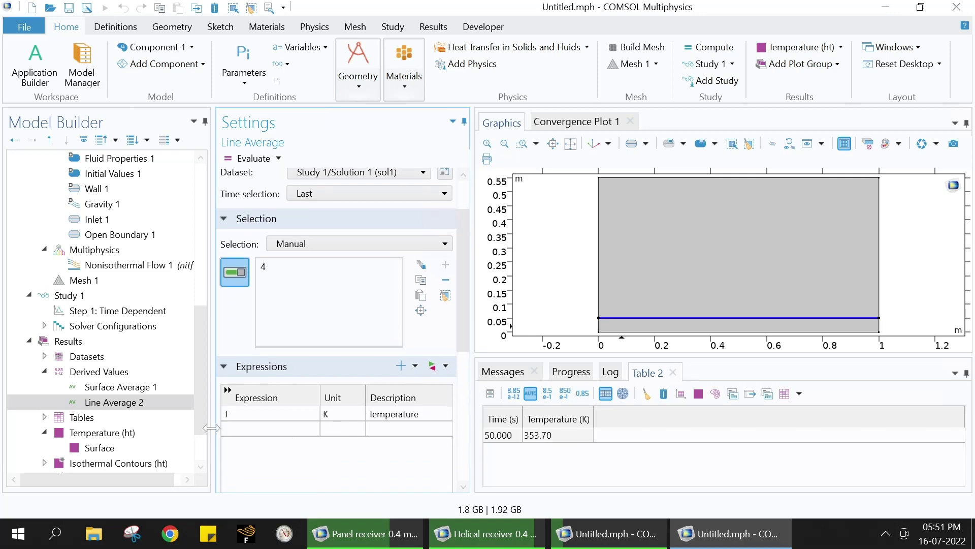
left_click_drag(204, 422, 195, 450)
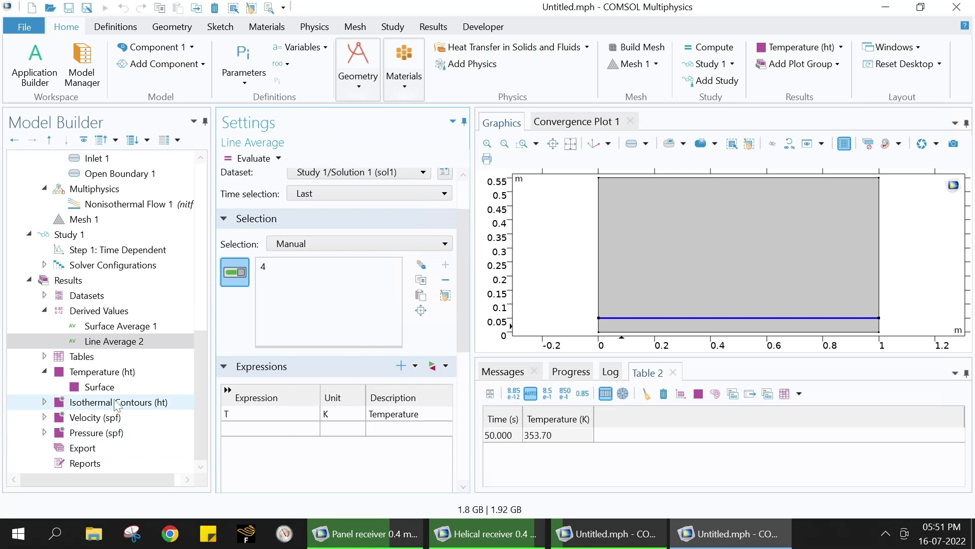
Create an Animation Player of the temperature surface plot, with each frame displayed for 0.5 s
left_click(104, 388)
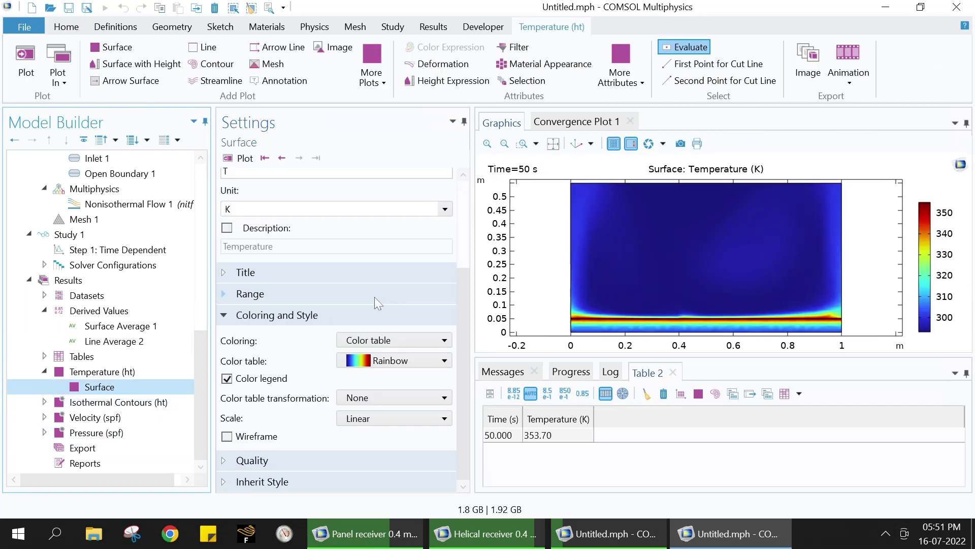
left_click(856, 59)
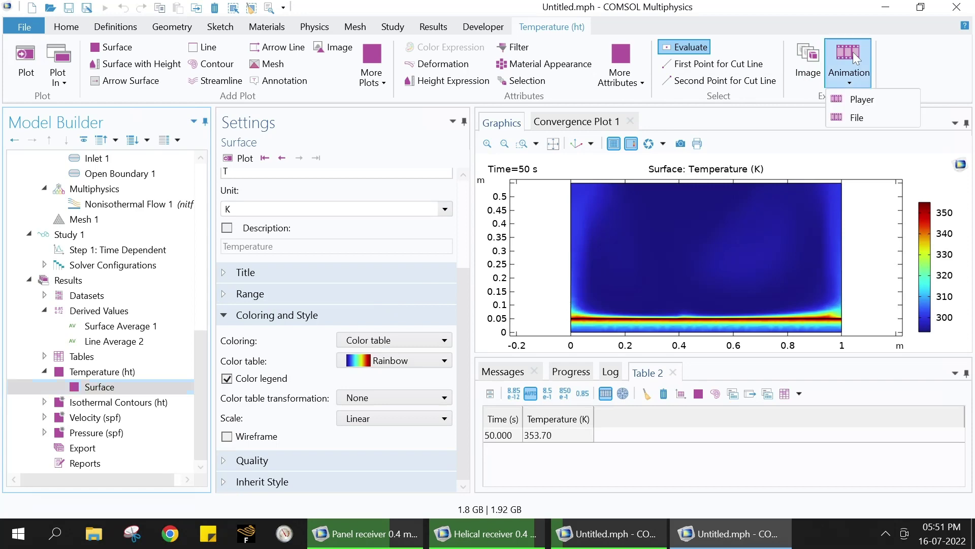
left_click(846, 102)
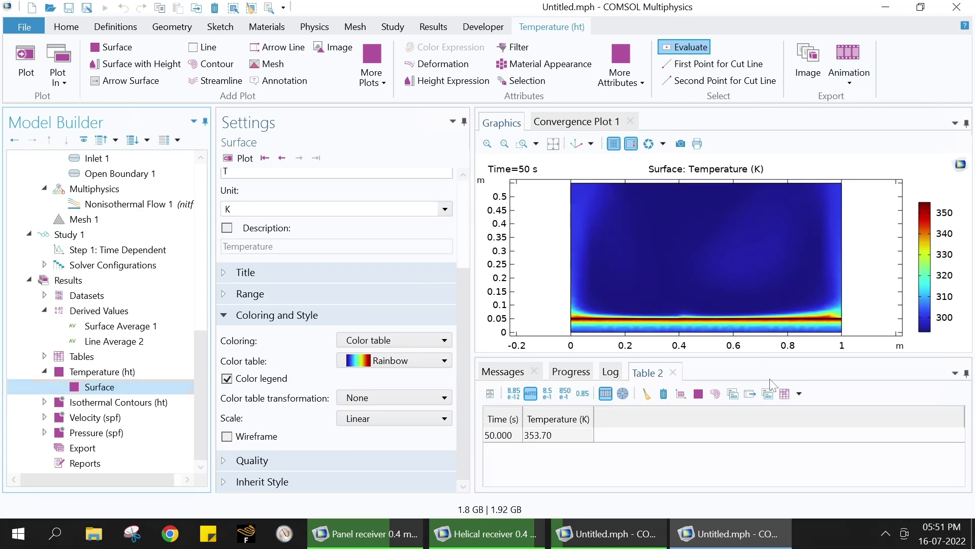
left_click_drag(848, 356, 830, 445)
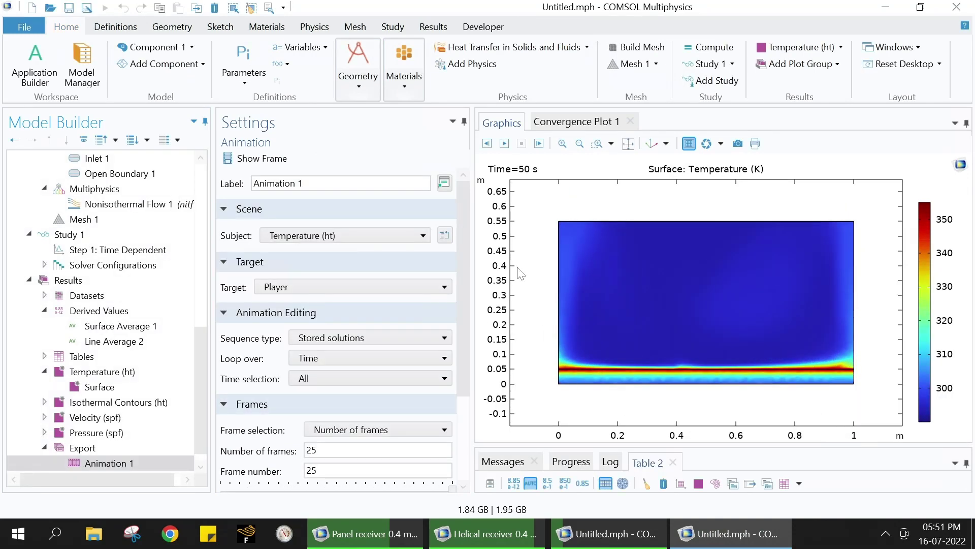
scroll(462, 358, "down", 5)
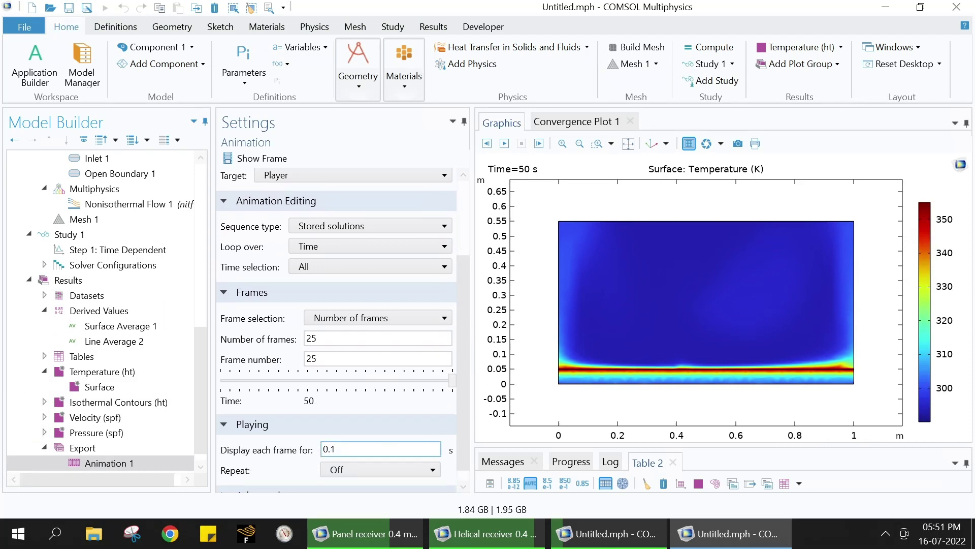
left_click(335, 448)
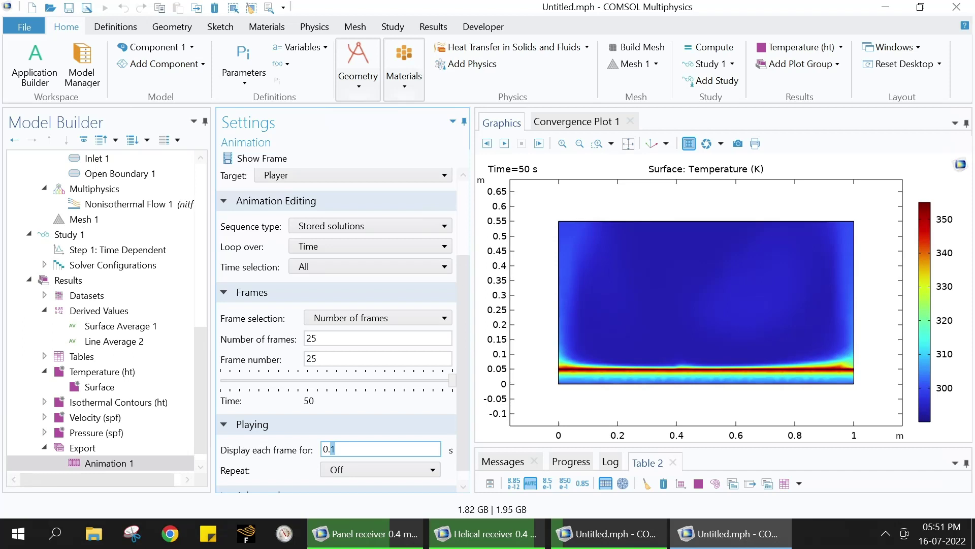
Play the 25-frame temperature animation through to the 50 s result, then replay it
left_click(505, 144)
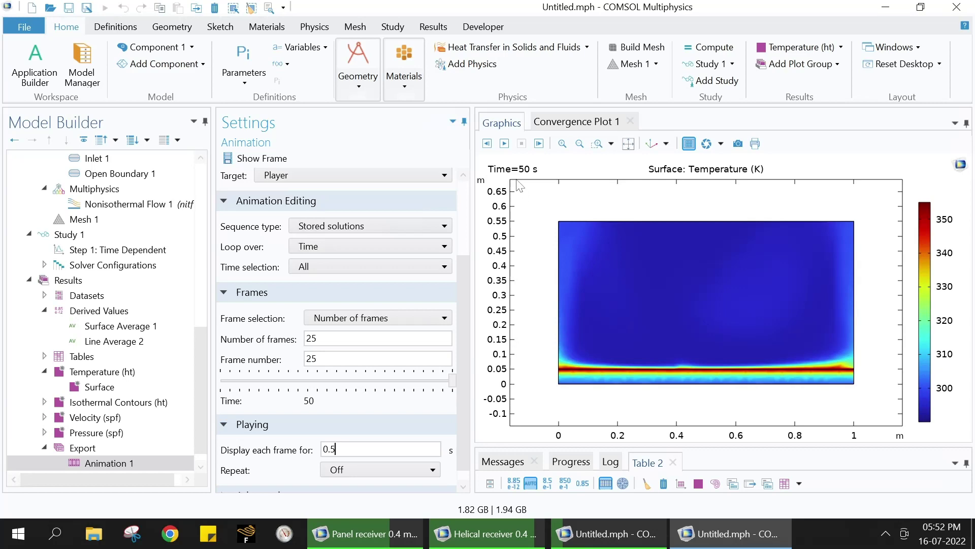
left_click(505, 144)
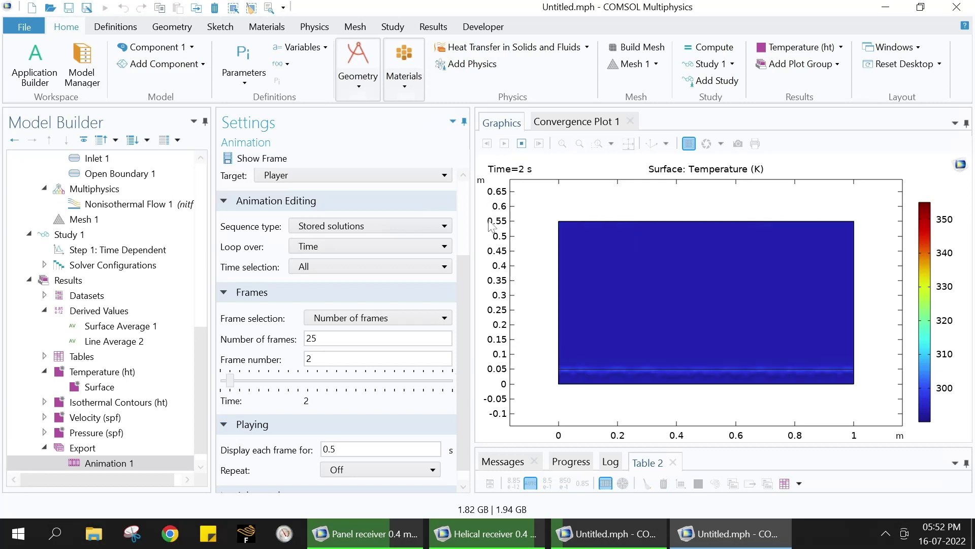